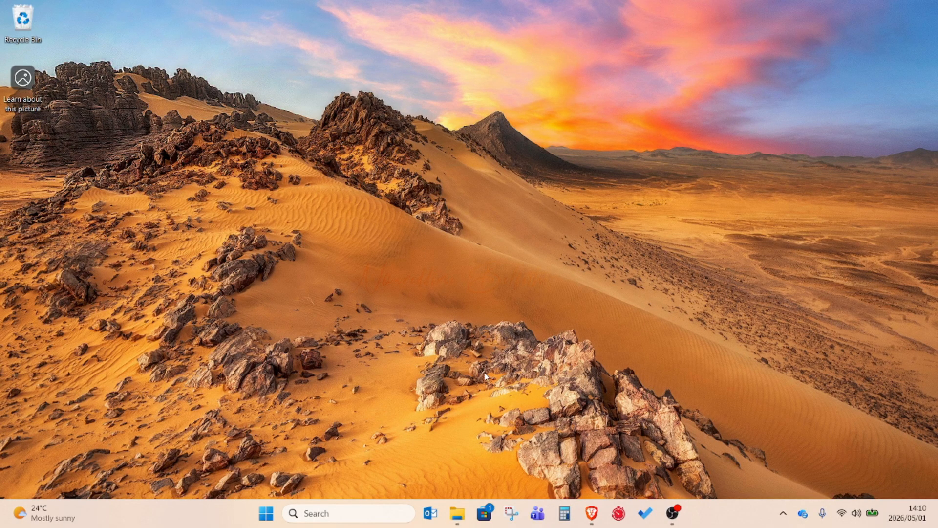
Step: Find and launch Power BI Desktop
left_click(355, 513)
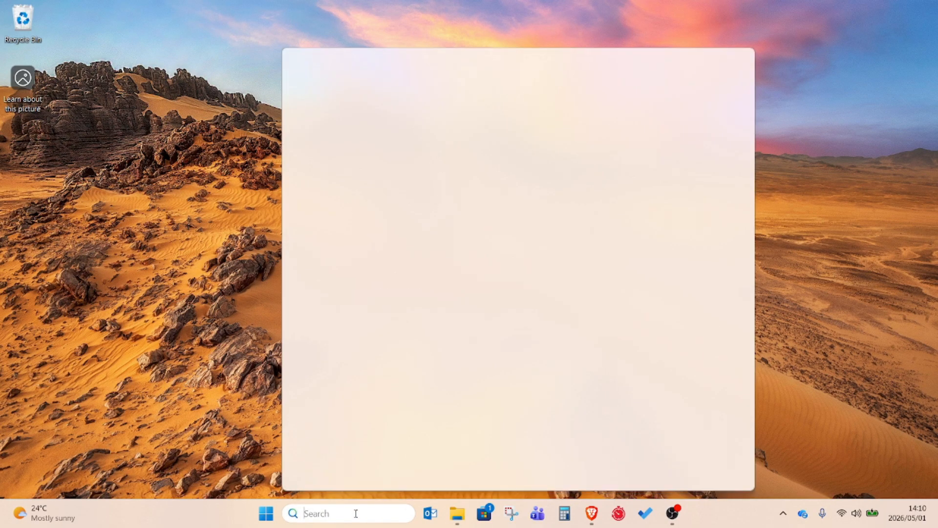
type("power")
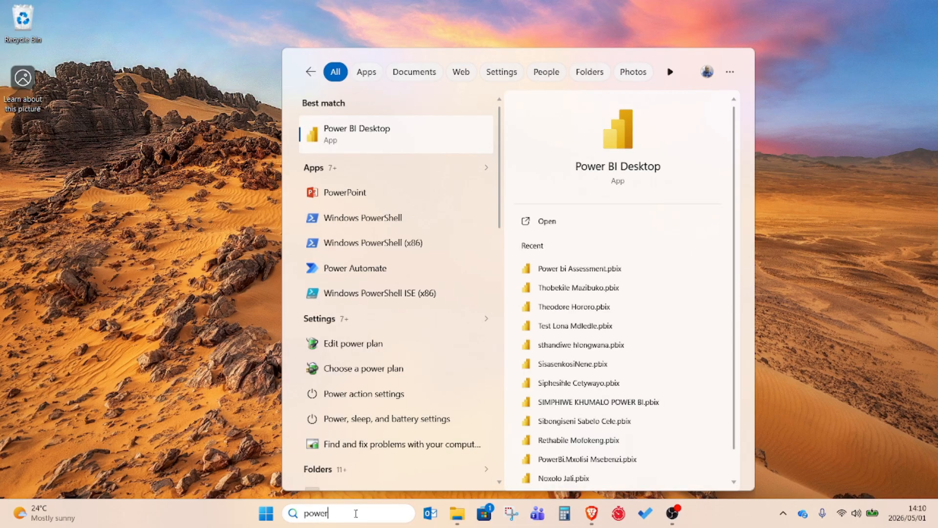
left_click(388, 147)
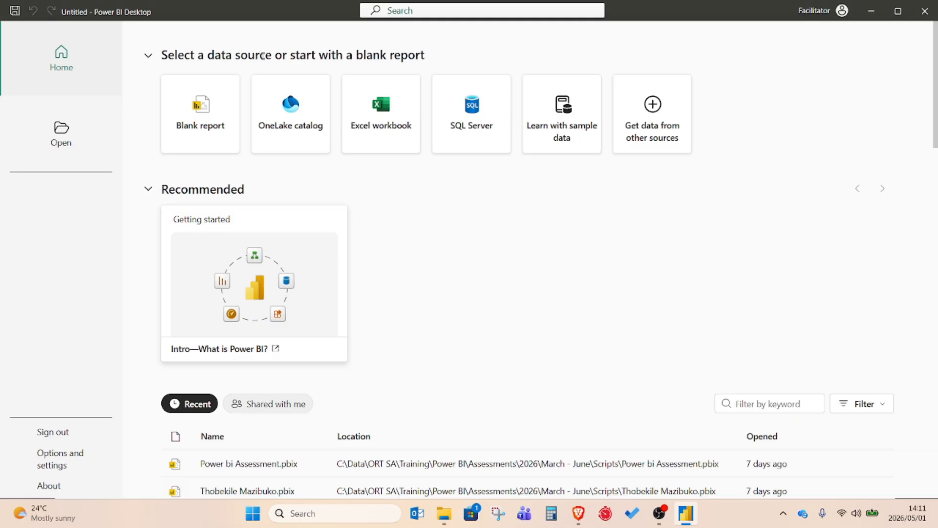
Step: Connect to the Excel workbook AfroSense Sales Data.xlsx from the Sets folder as the data source
left_click(380, 128)
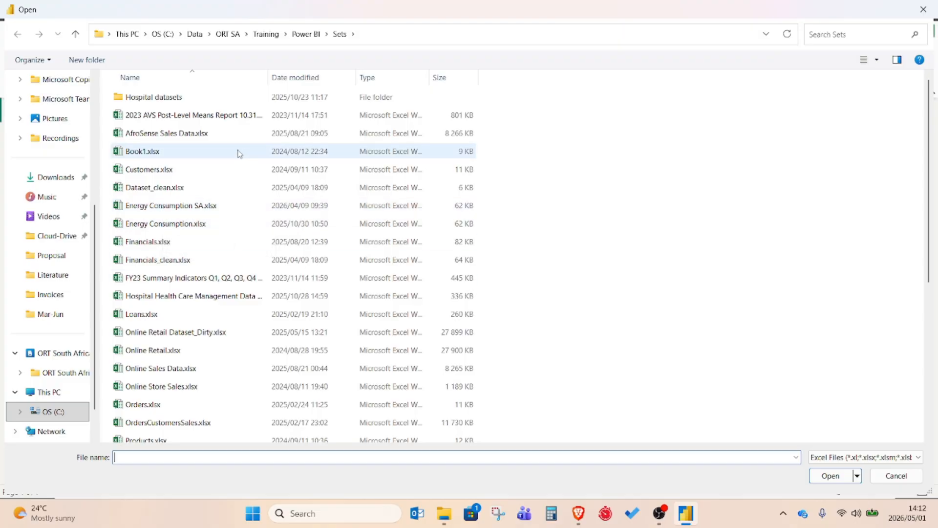
left_click(306, 34)
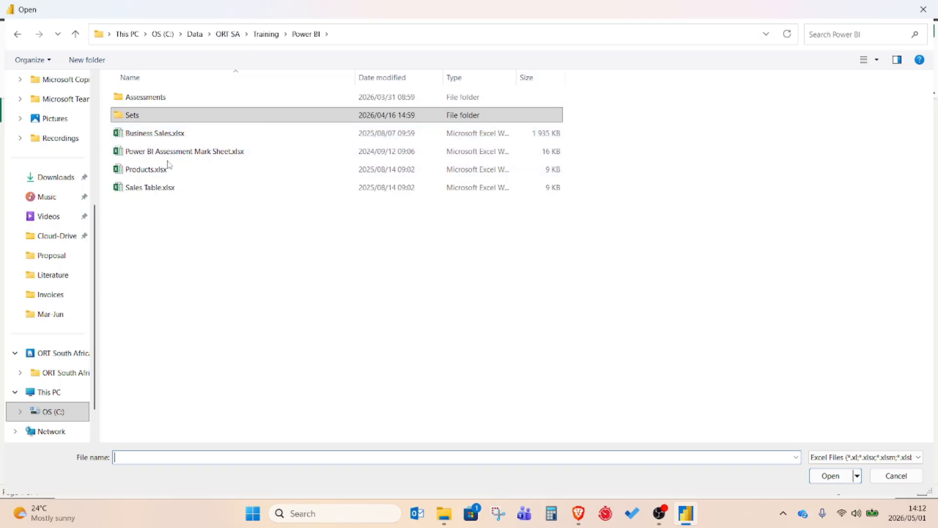
double_click(175, 115)
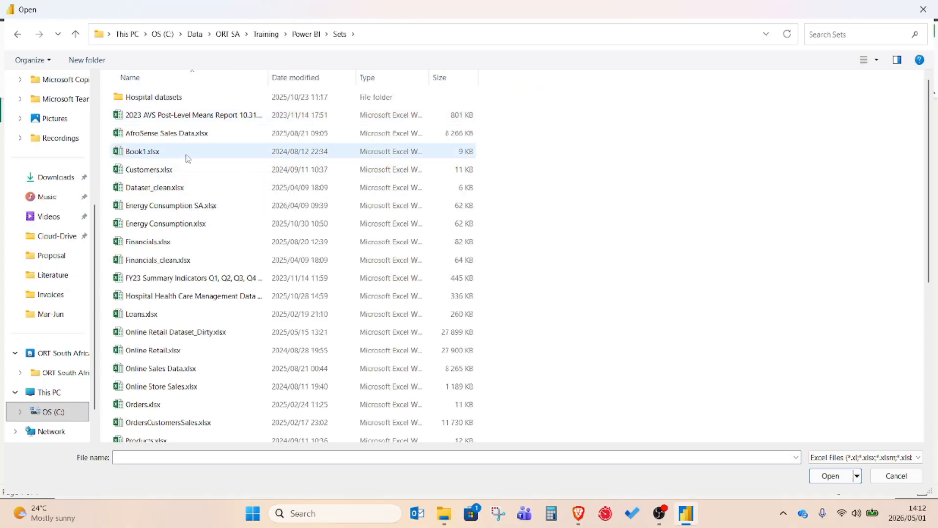
left_click(167, 134)
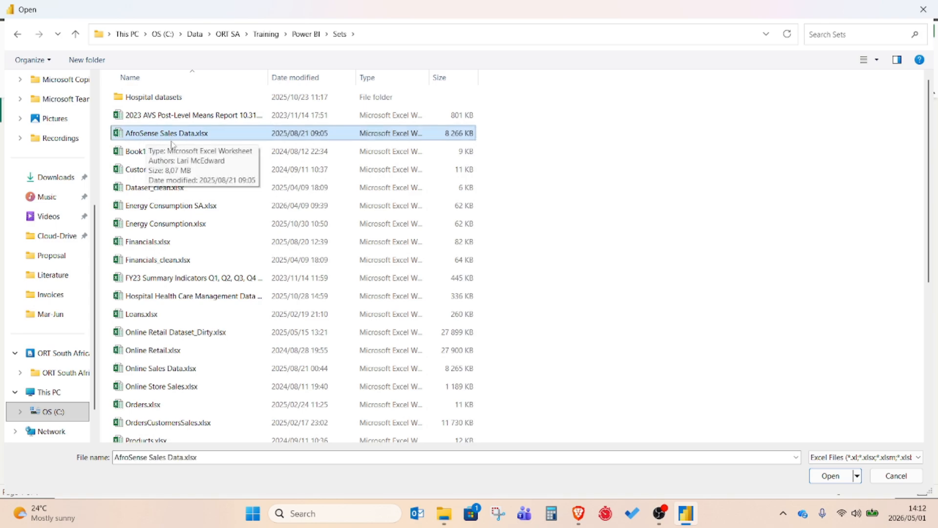
left_click(149, 151)
left_click(180, 135)
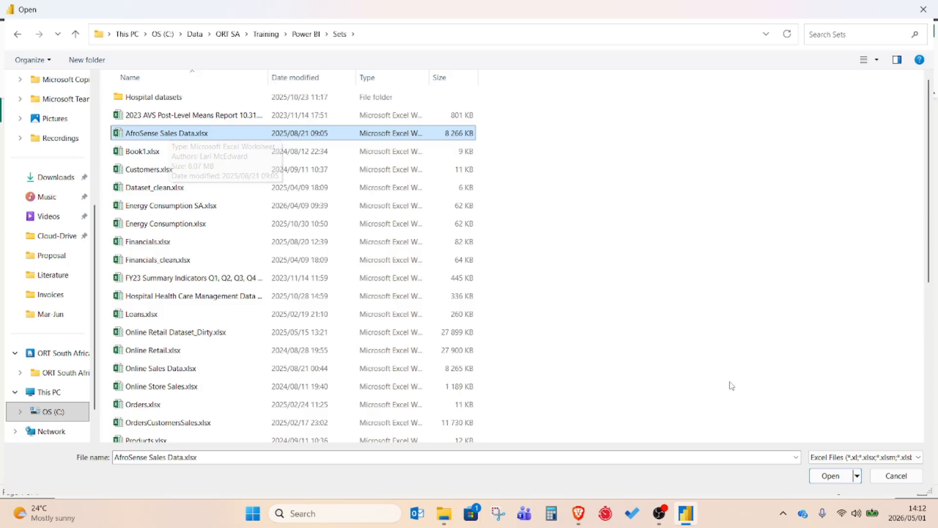
left_click(837, 476)
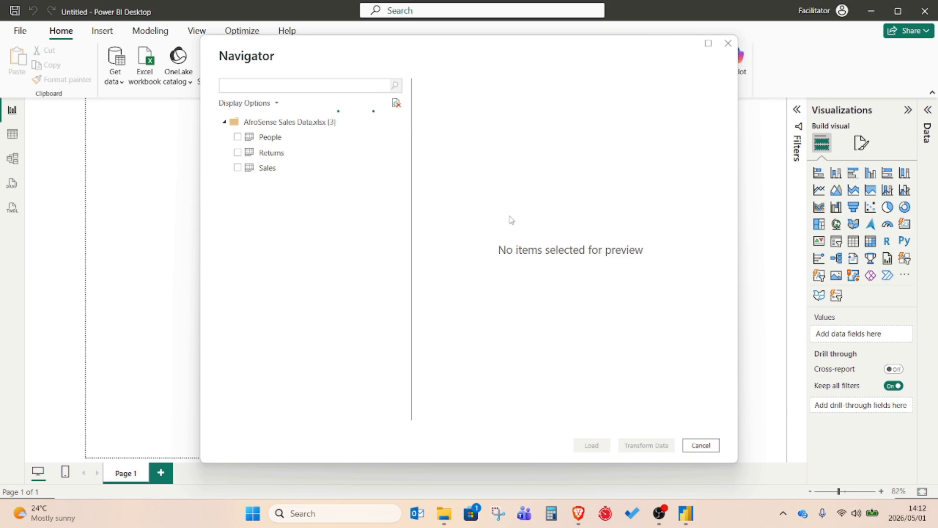
Step: Select the People, Returns and Sales tables of the workbook for import
left_click(298, 137)
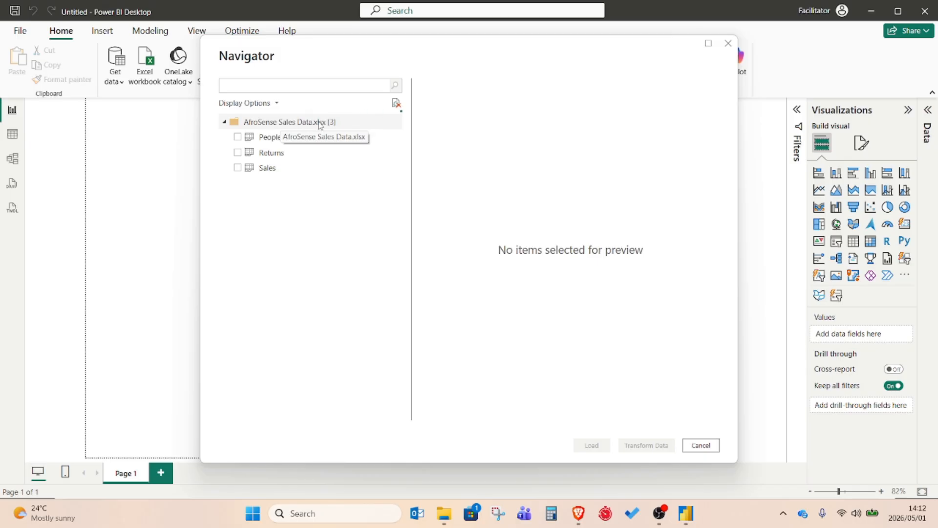
left_click(274, 122)
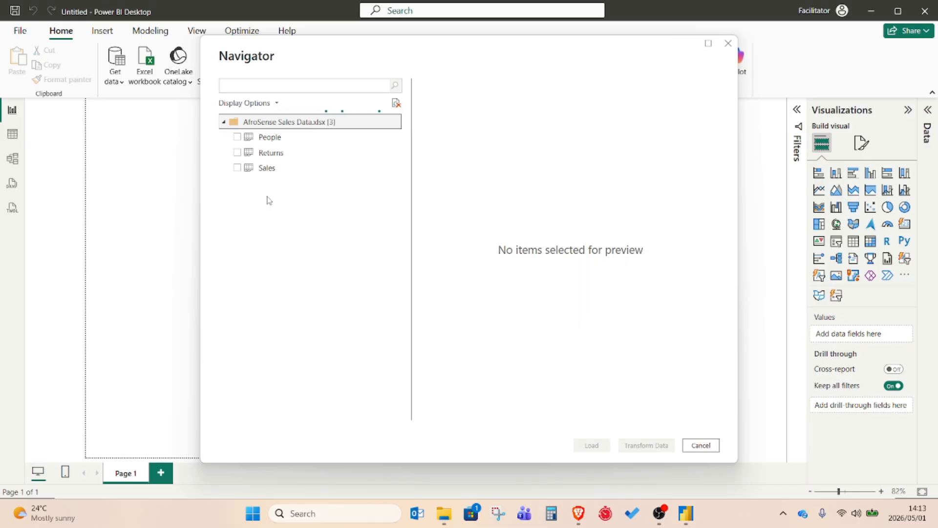
left_click(238, 139)
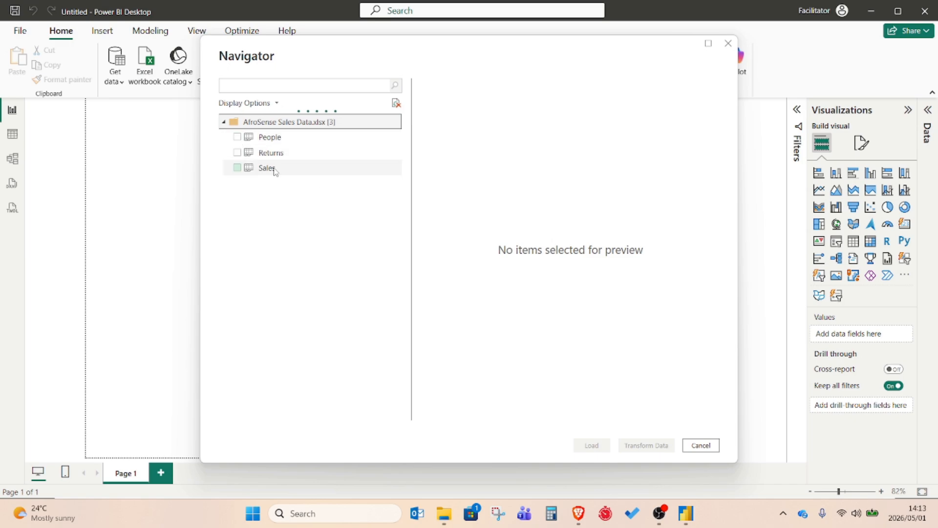
left_click(238, 138)
left_click(237, 152)
left_click(237, 168)
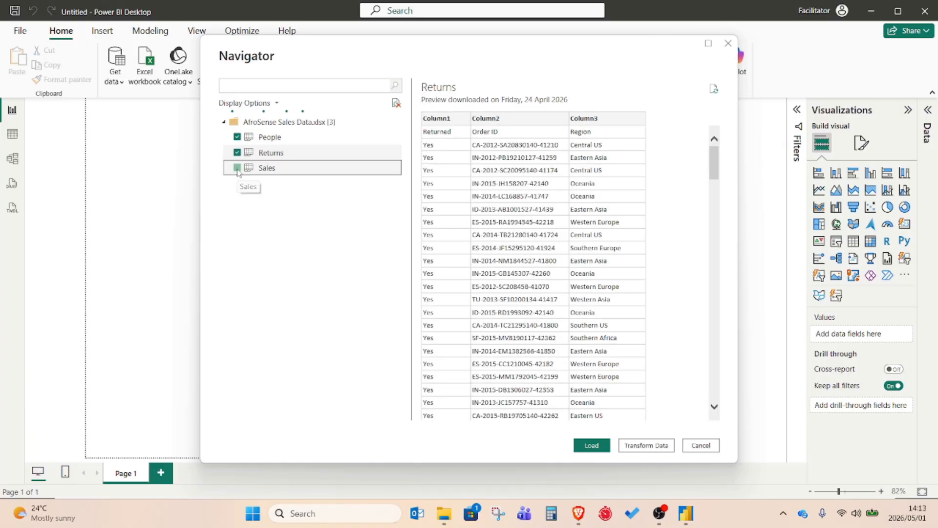
Step: Preview the People, Returns and Sales tables to compare their column headers and data
left_click(277, 139)
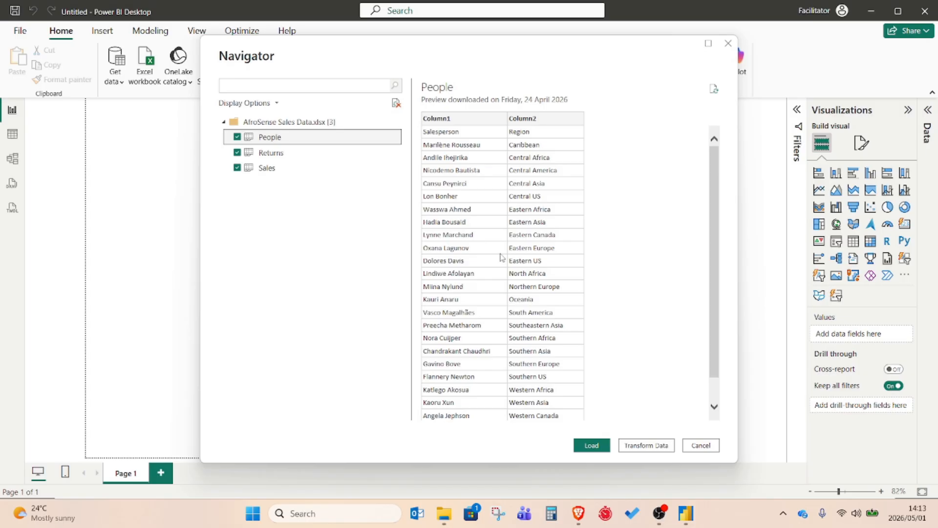
left_click(271, 153)
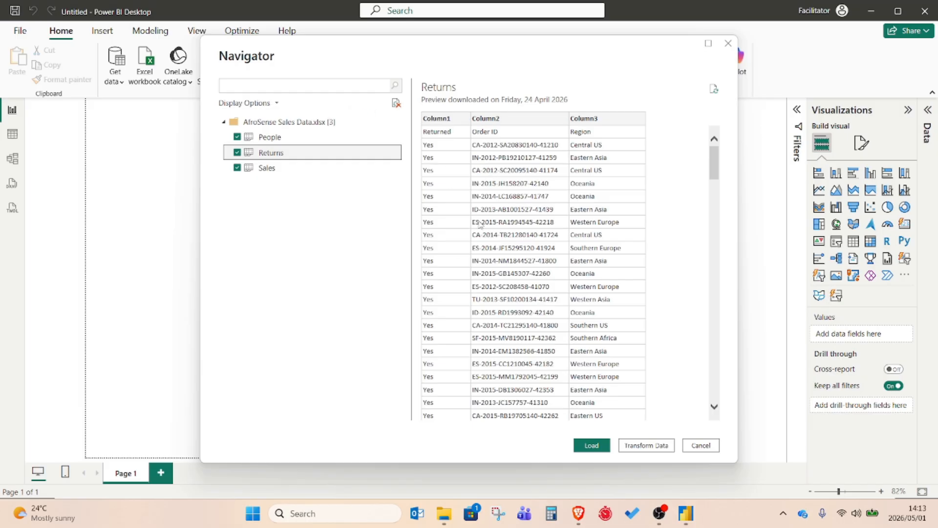
scroll(531, 225, "up", 5)
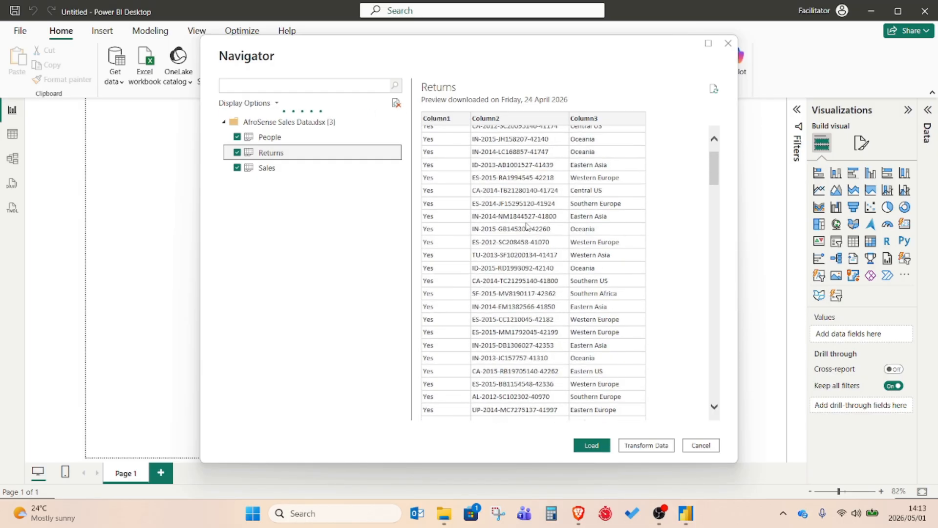
left_click(272, 168)
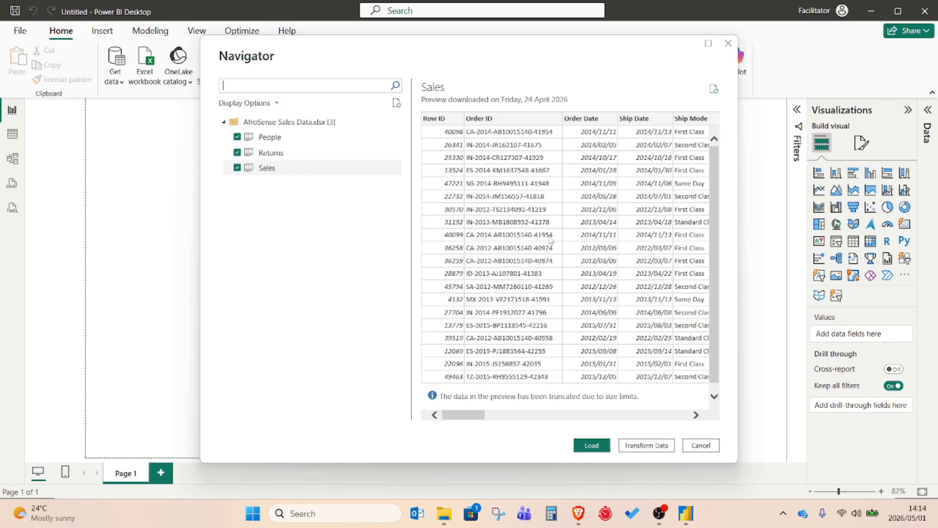
left_click(289, 154)
left_click(287, 141)
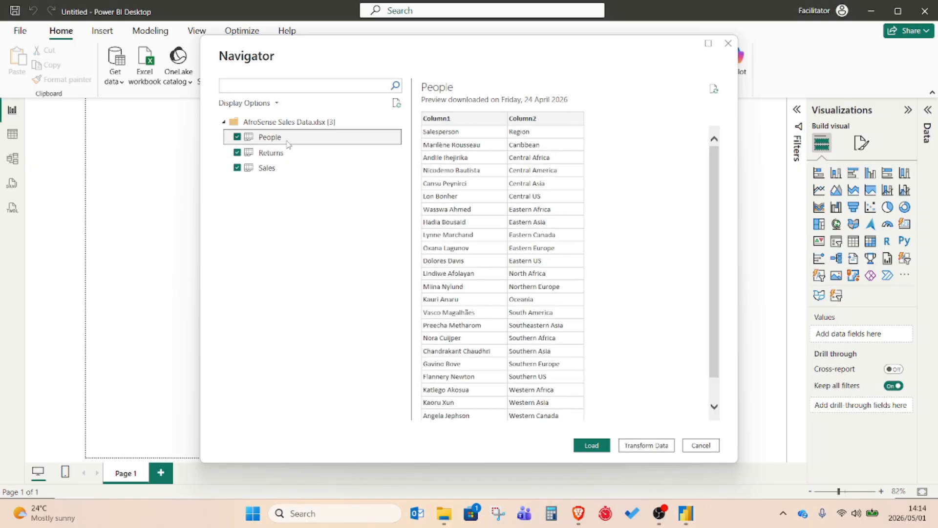
left_click(274, 153)
left_click(291, 169)
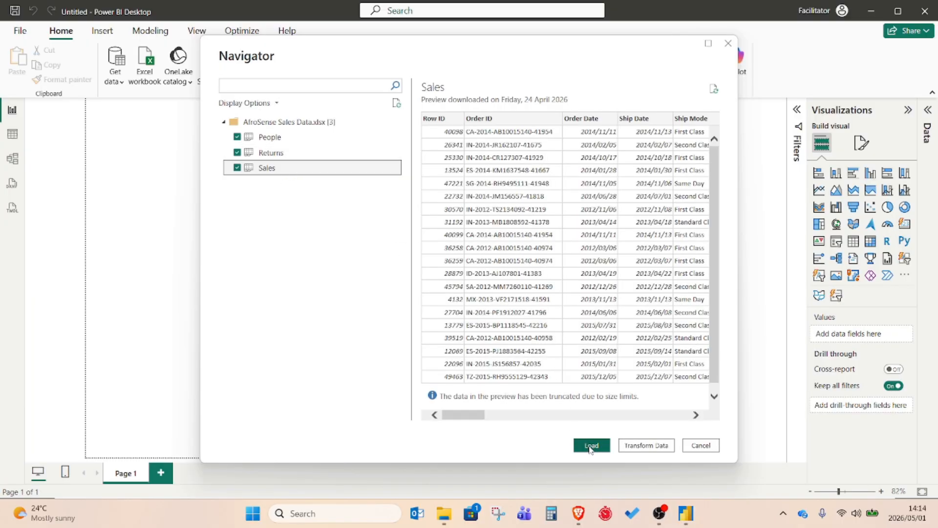
left_click(300, 154)
left_click(300, 141)
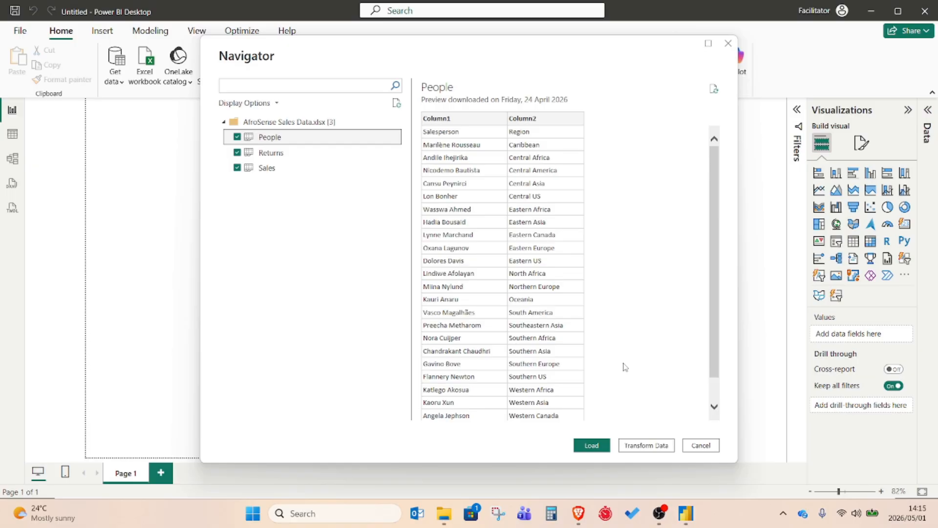
Step: Open the three selected tables in Power Query Editor for transformation and refresh the Sales query's preview
left_click(641, 446)
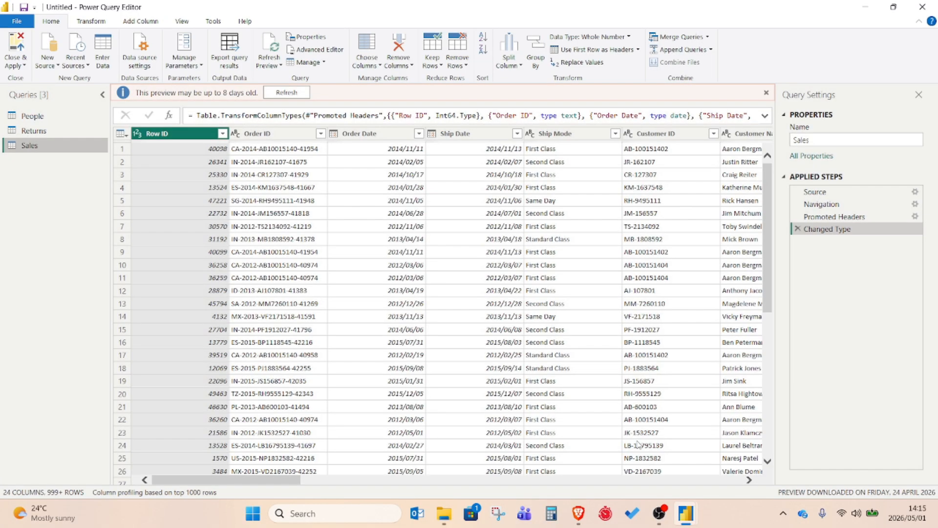
left_click(285, 94)
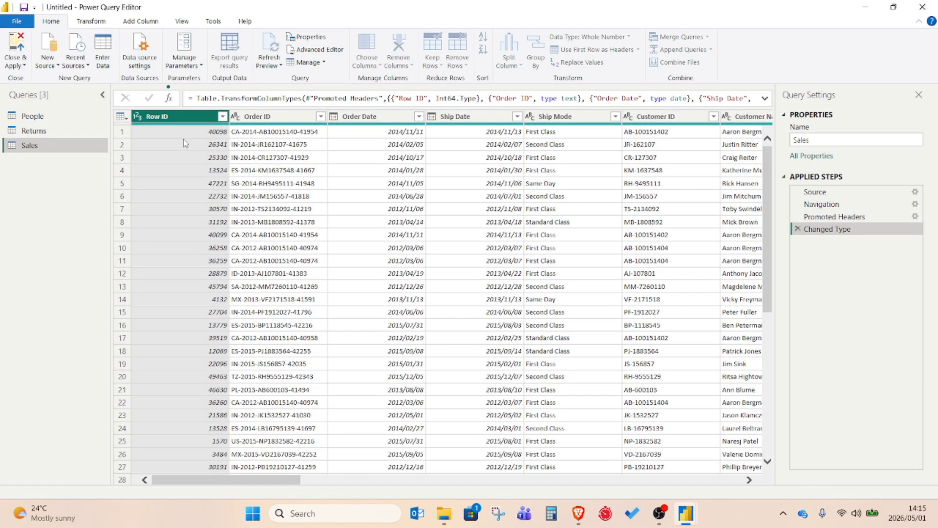
Step: Refresh the outdated data previews of the People and Returns queries
left_click(35, 119)
left_click(34, 130)
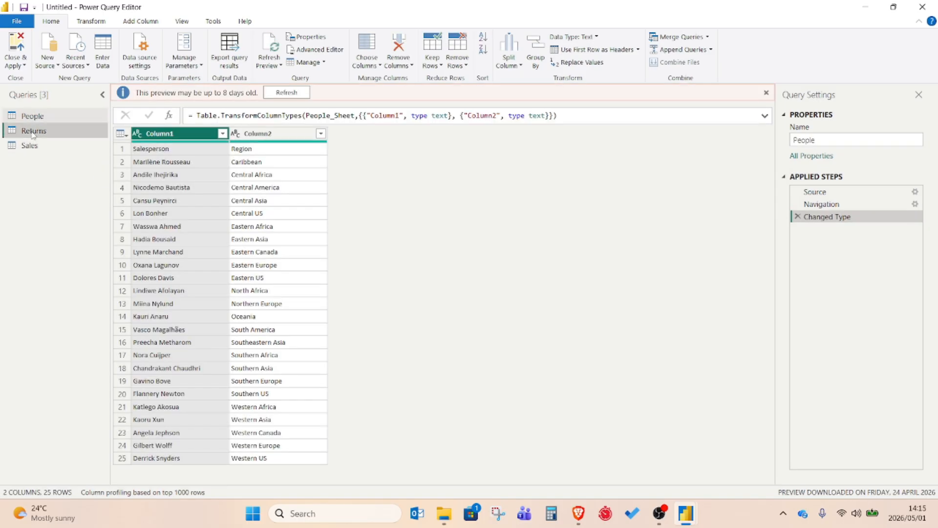
left_click(34, 117)
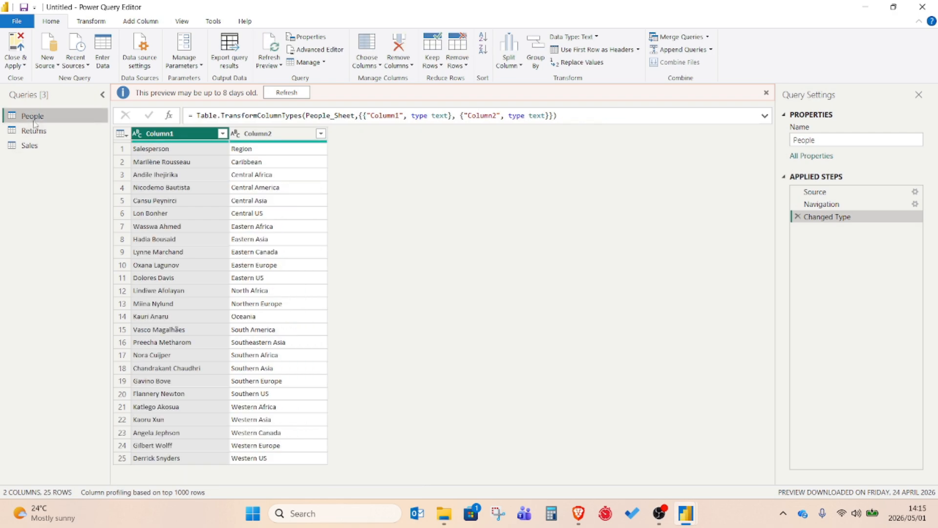
left_click(34, 131)
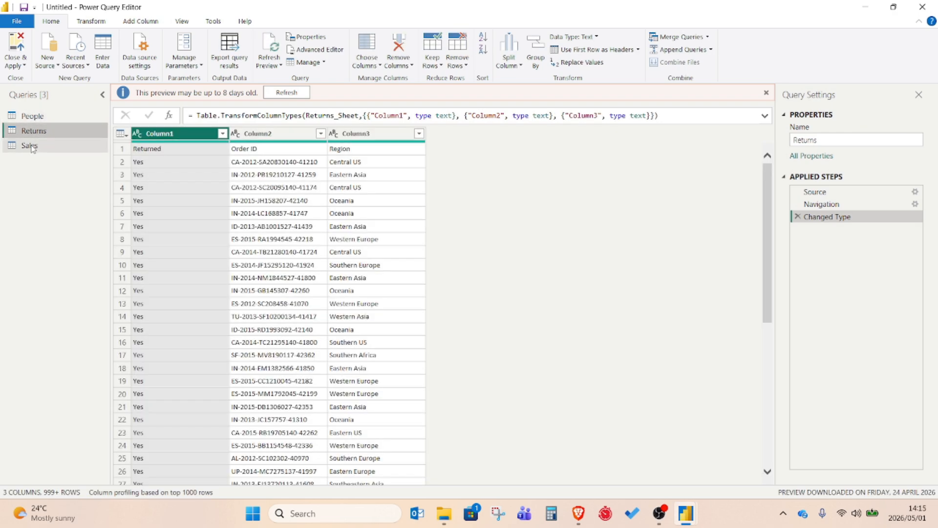
left_click(33, 146)
left_click(43, 118)
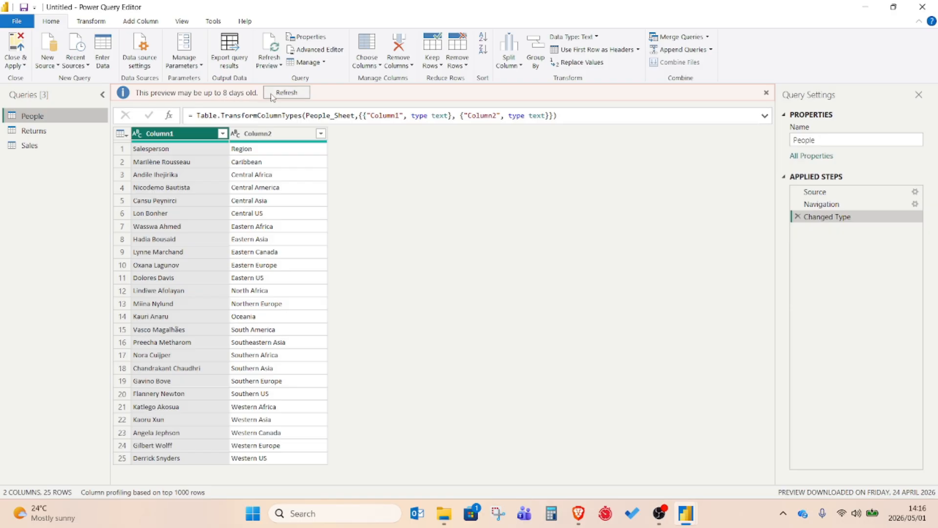
left_click(288, 93)
left_click(34, 131)
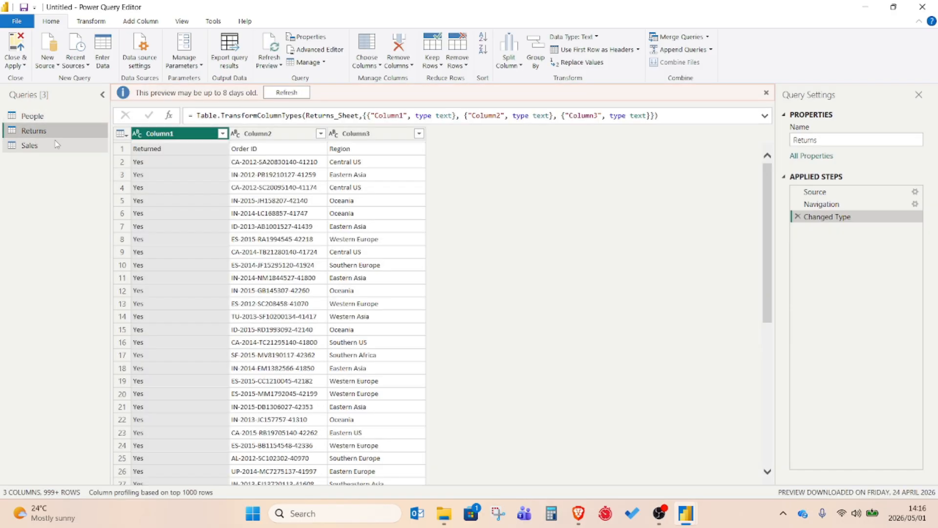
left_click(284, 94)
left_click(29, 145)
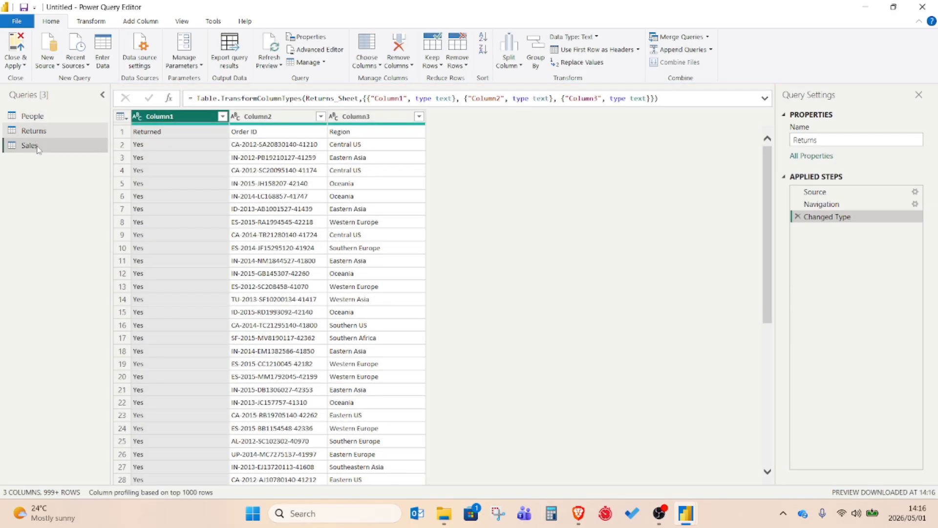
Step: Examine the People query's two columns, comparing their headers with the first rows and checking the column statistics
left_click(40, 118)
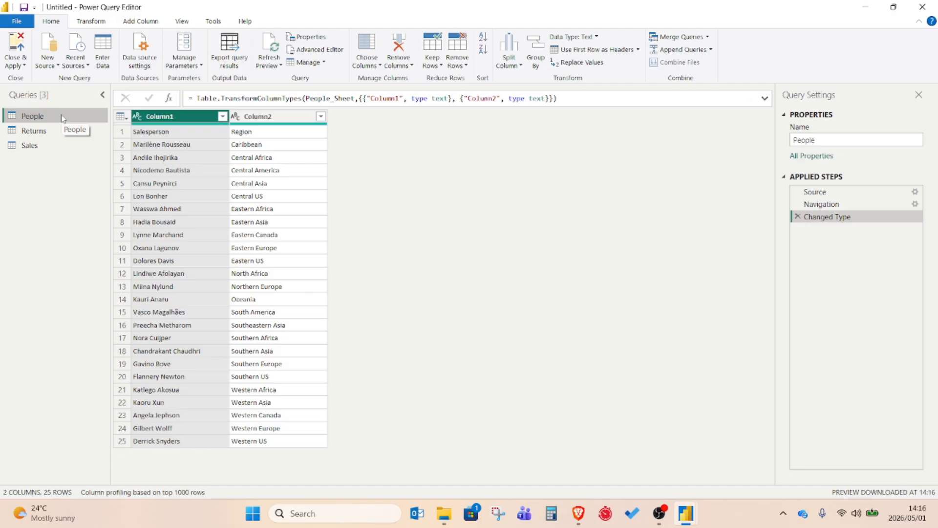
left_click(64, 131)
left_click(52, 115)
left_click(176, 157)
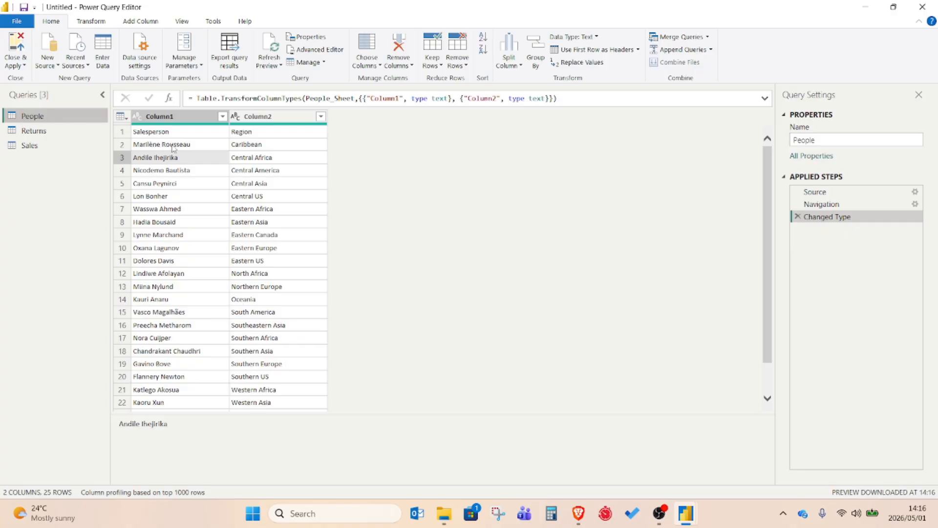
left_click(178, 121)
key("Right")
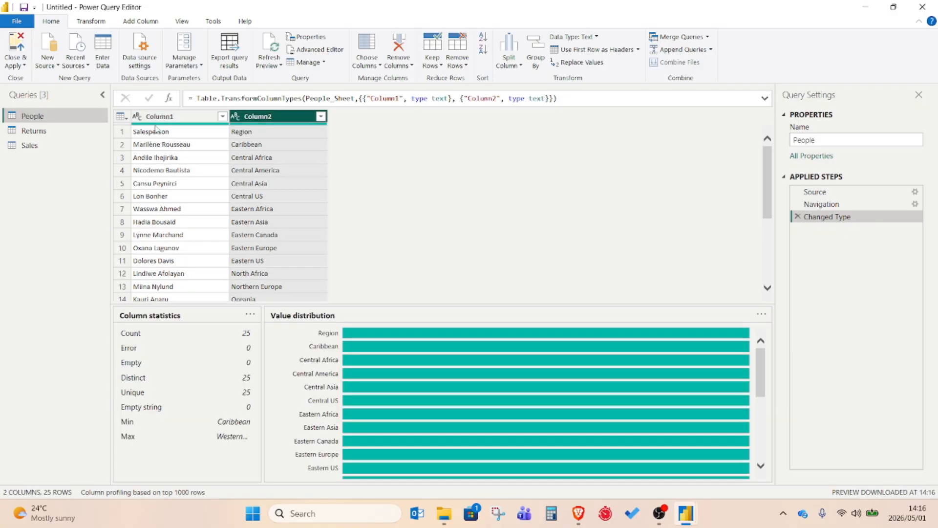
left_click(169, 121)
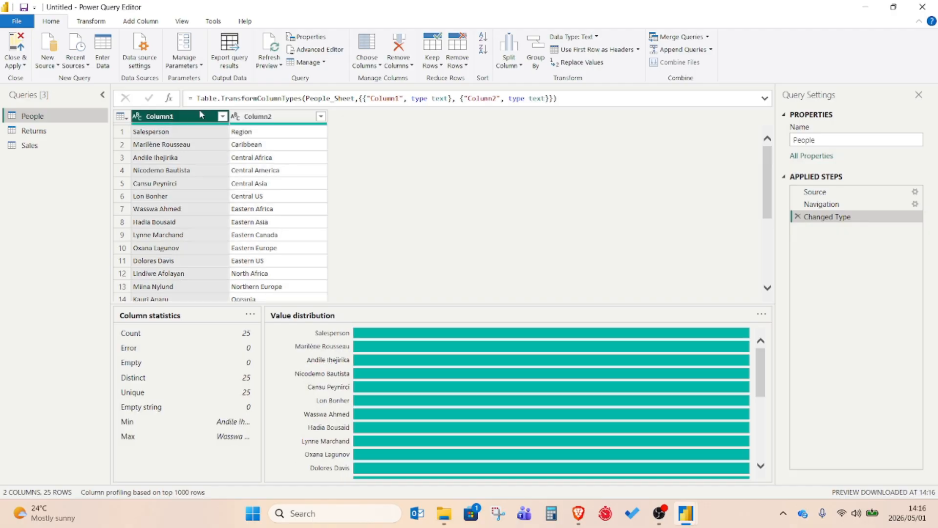
left_click(180, 135)
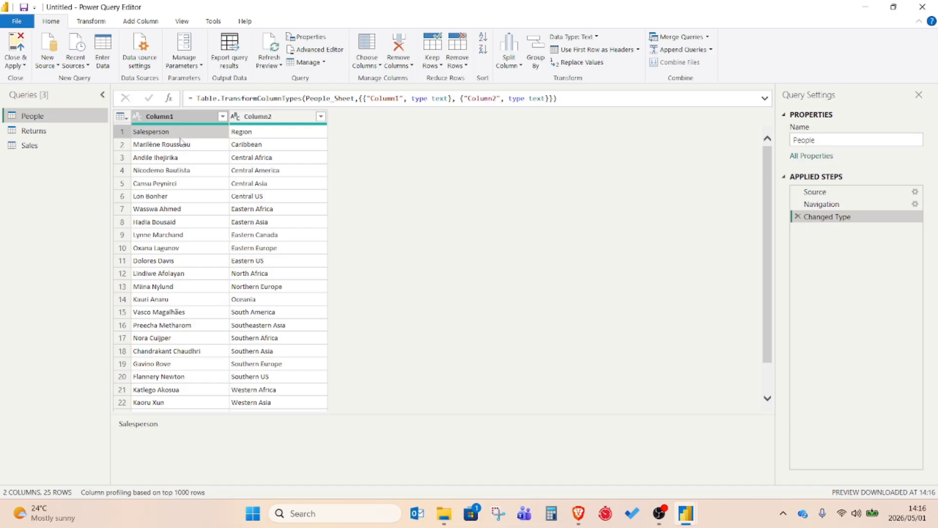
left_click(246, 149)
left_click(180, 145)
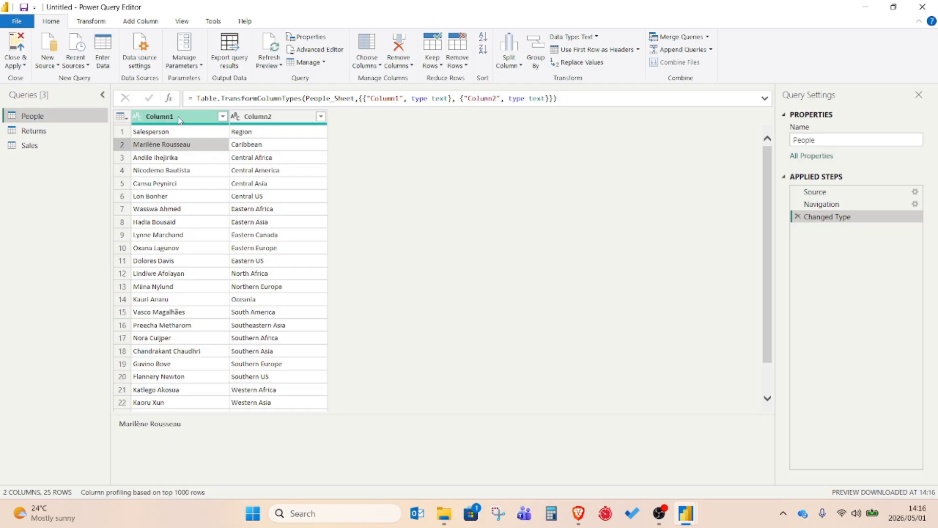
left_click(268, 119)
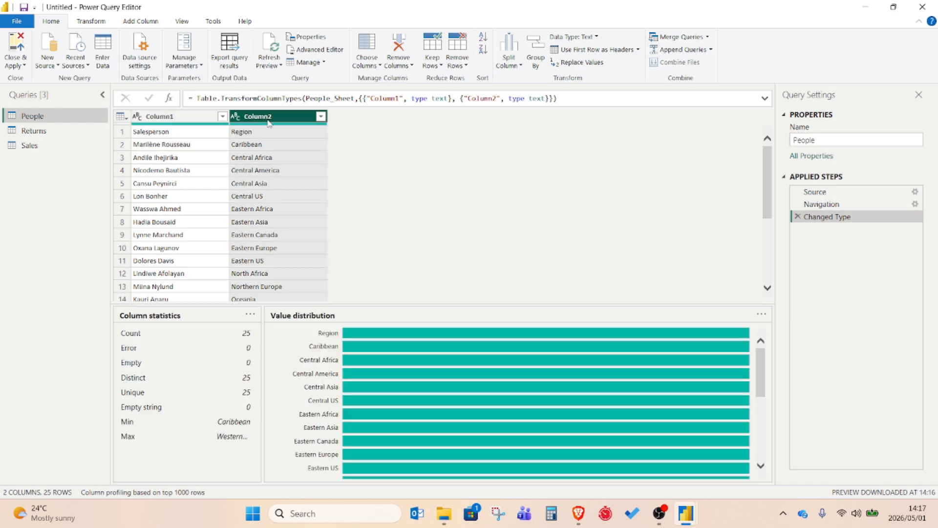
Step: Examine the first-row entries Salesperson and Region in the People query against the generic column names above them
left_click(184, 136)
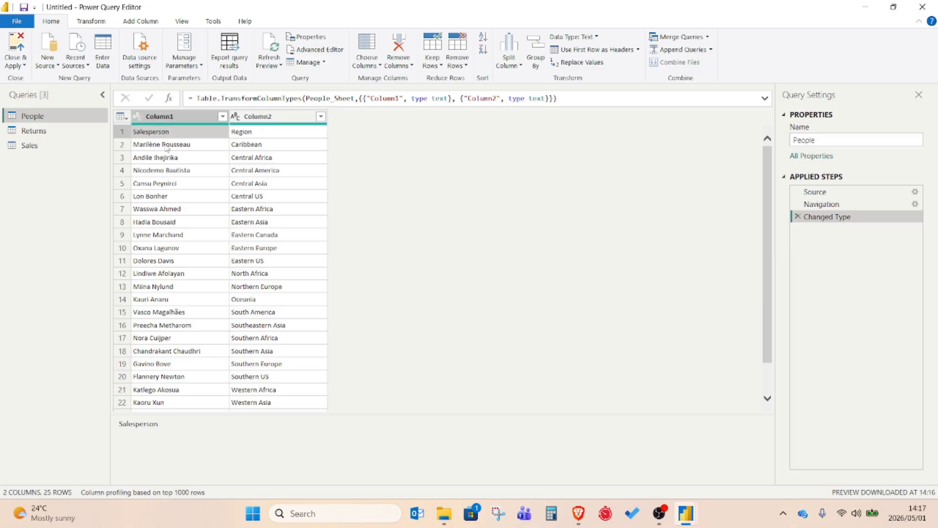
left_click(167, 145)
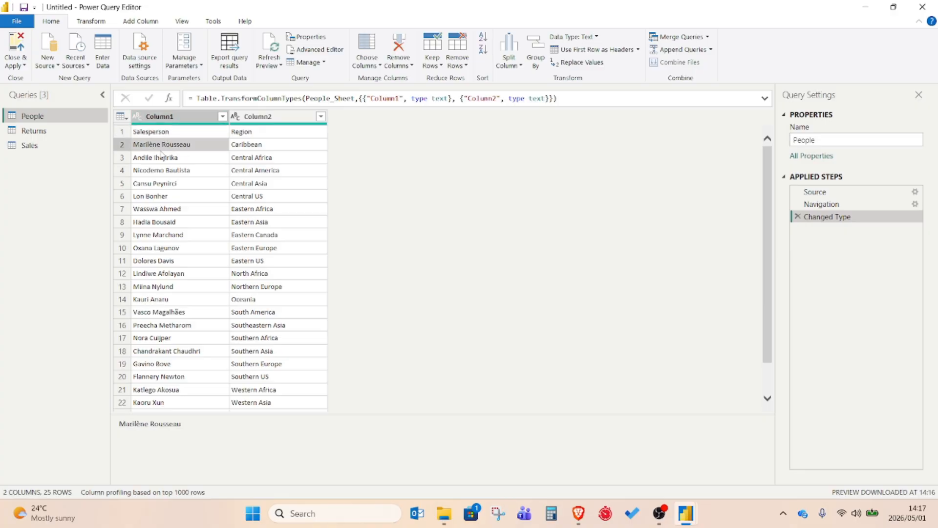
left_click(155, 134)
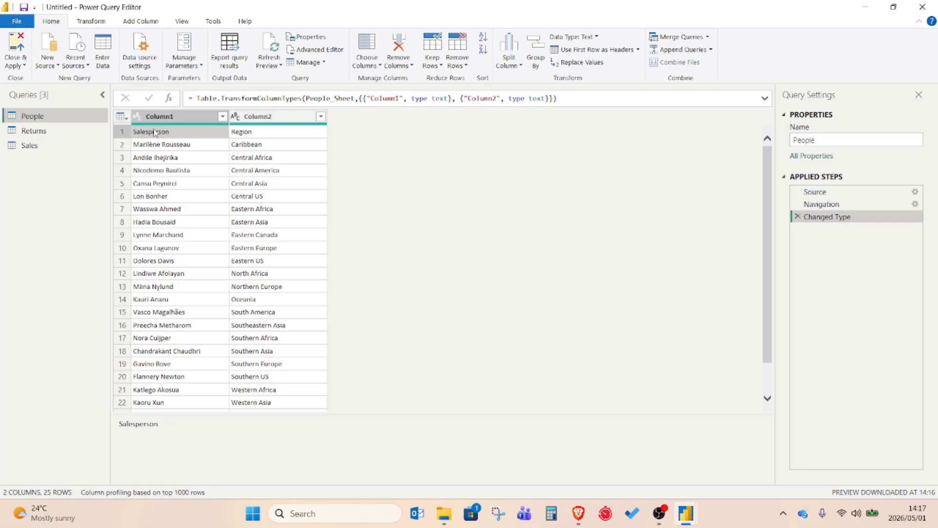
left_click(248, 138)
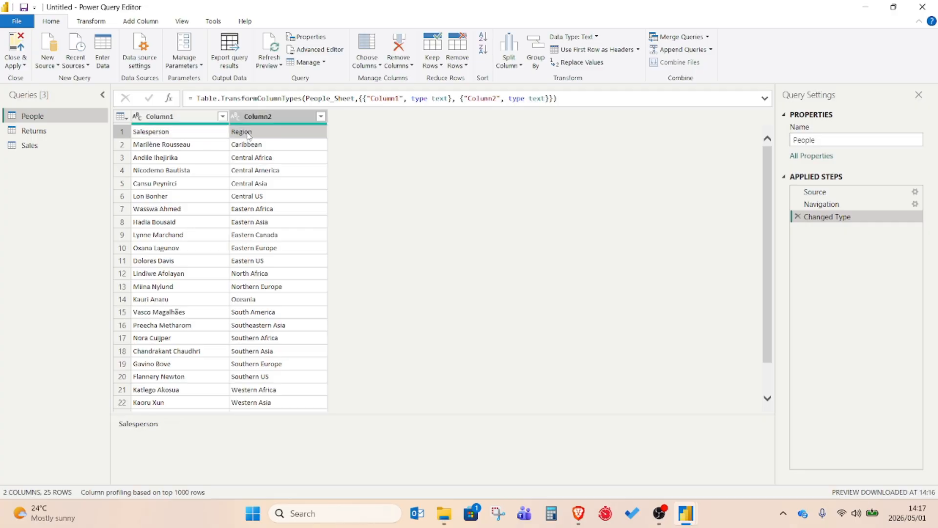
left_click(167, 136)
left_click(254, 135)
left_click(186, 135)
left_click(252, 135)
left_click(194, 135)
left_click(250, 135)
left_click(202, 137)
left_click(249, 138)
left_click(209, 136)
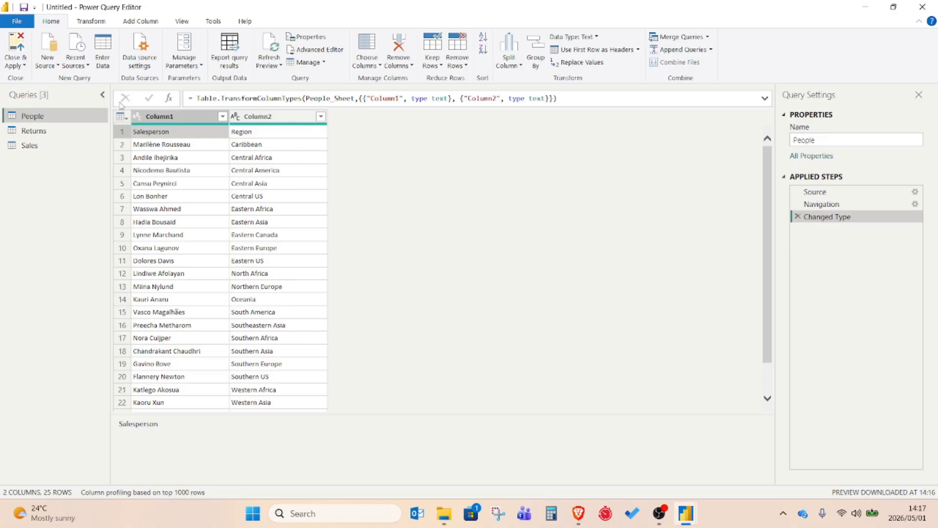
Step: Use the first row of the People query as headers, naming its columns Salesperson and Region
left_click(122, 119)
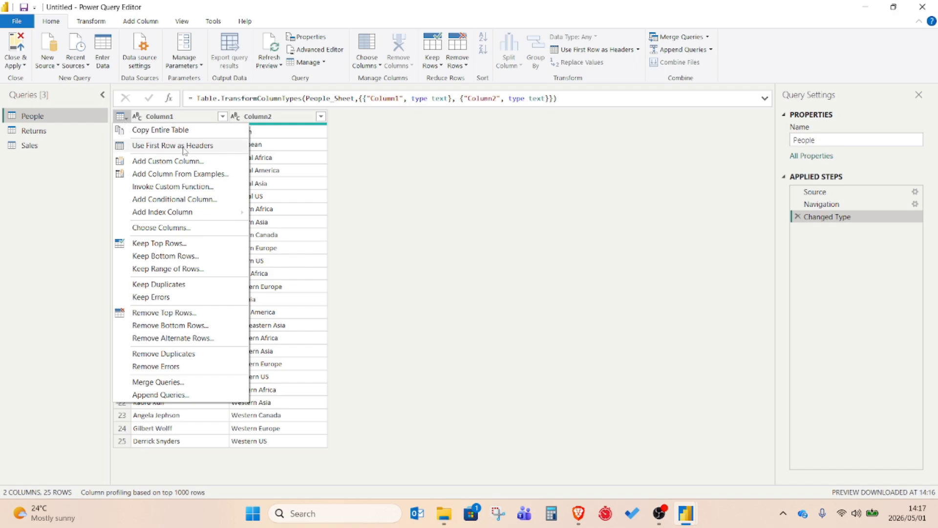
left_click(172, 146)
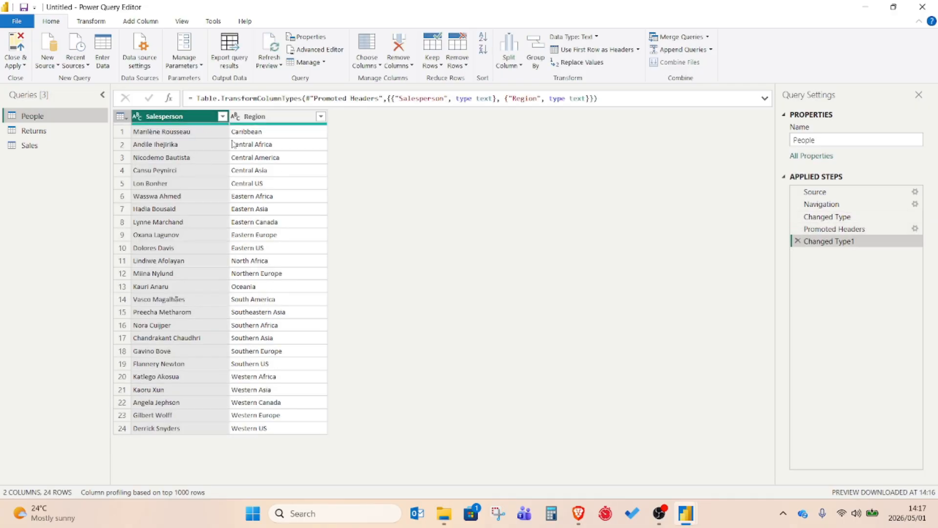
Step: Check the People query's Salesperson and Region headers against the rows beneath them and view the Region column's statistics
left_click(247, 138)
left_click(175, 133)
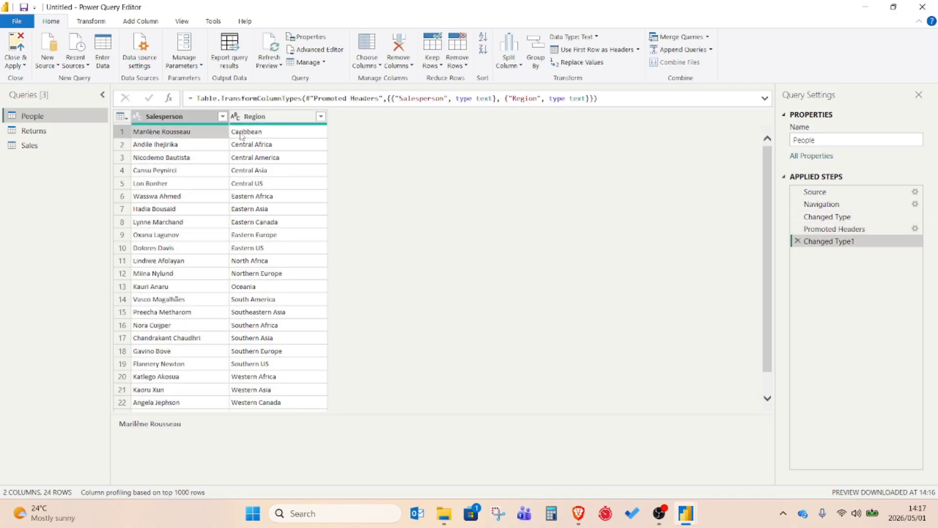
left_click(244, 136)
left_click(210, 133)
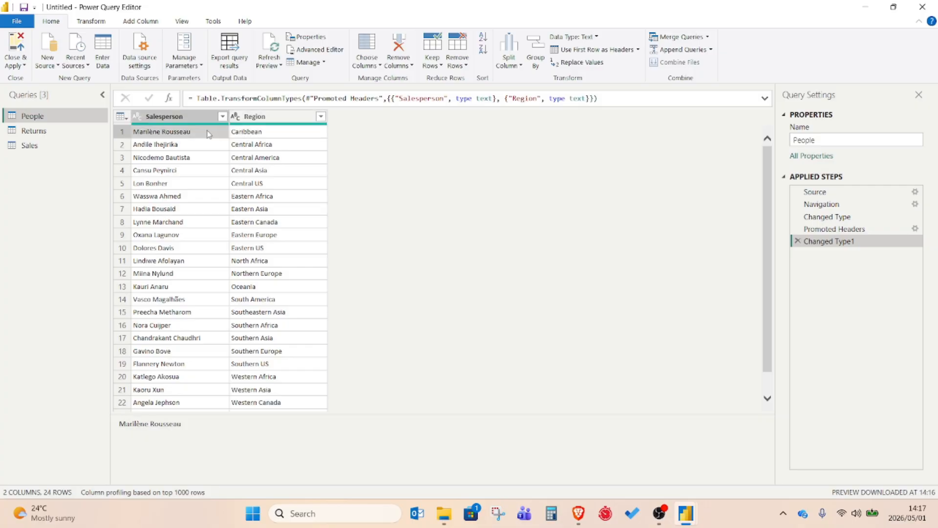
left_click(249, 138)
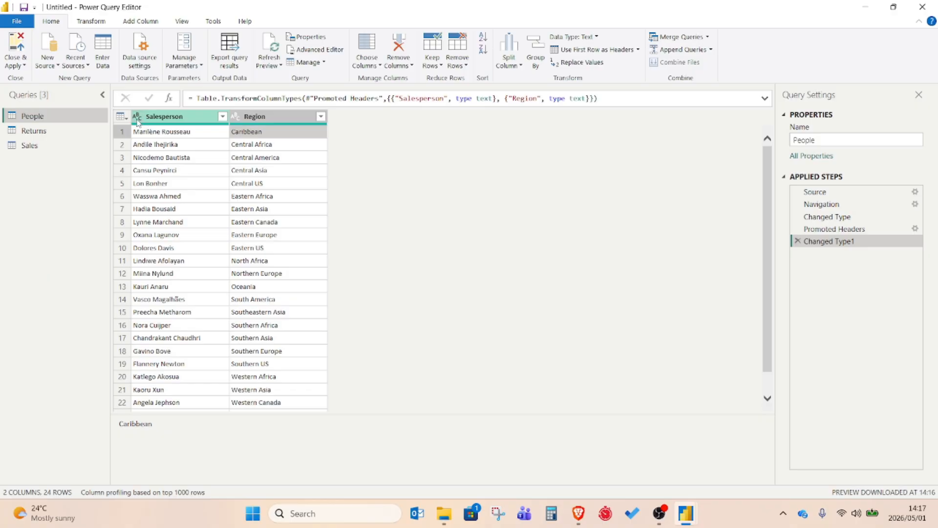
left_click(172, 135)
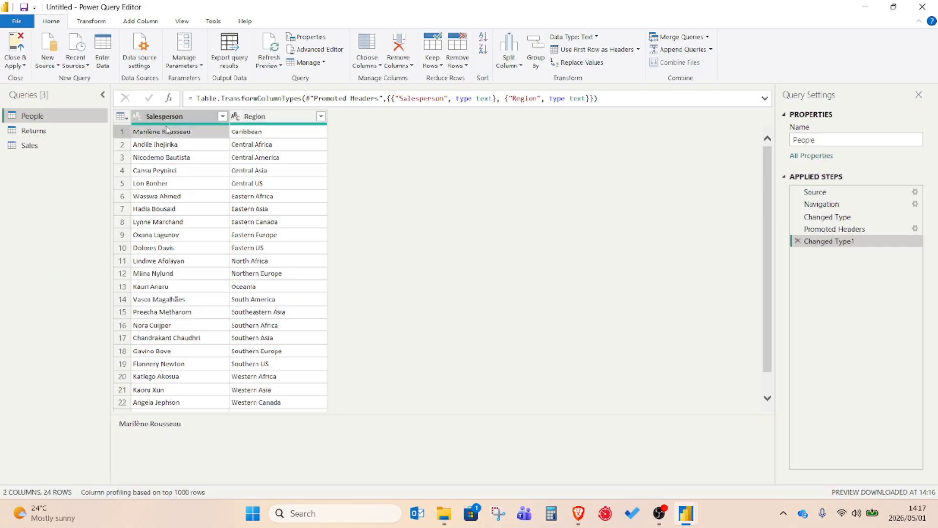
left_click(243, 135)
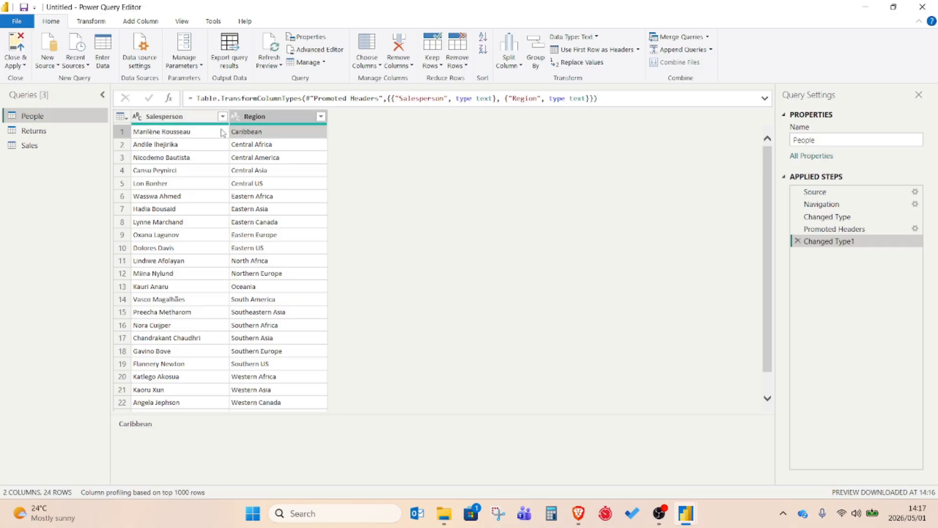
left_click(181, 136)
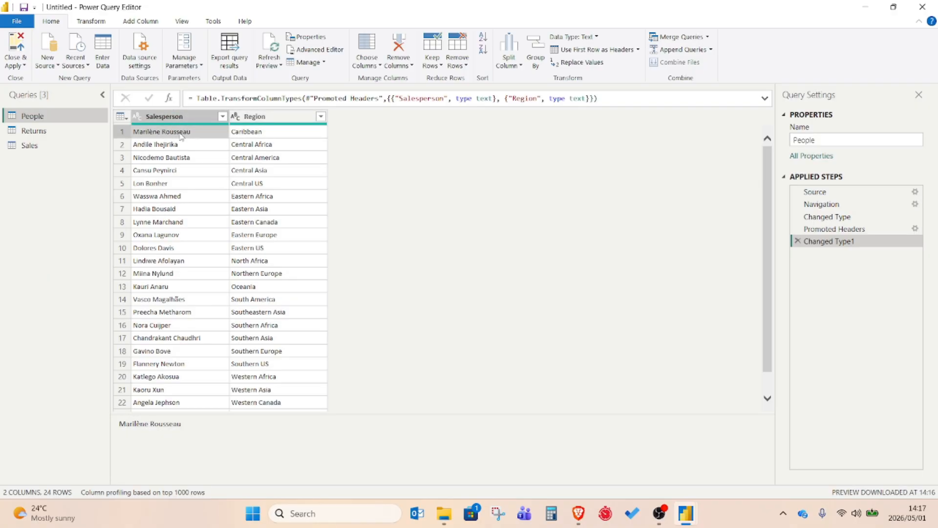
left_click(244, 135)
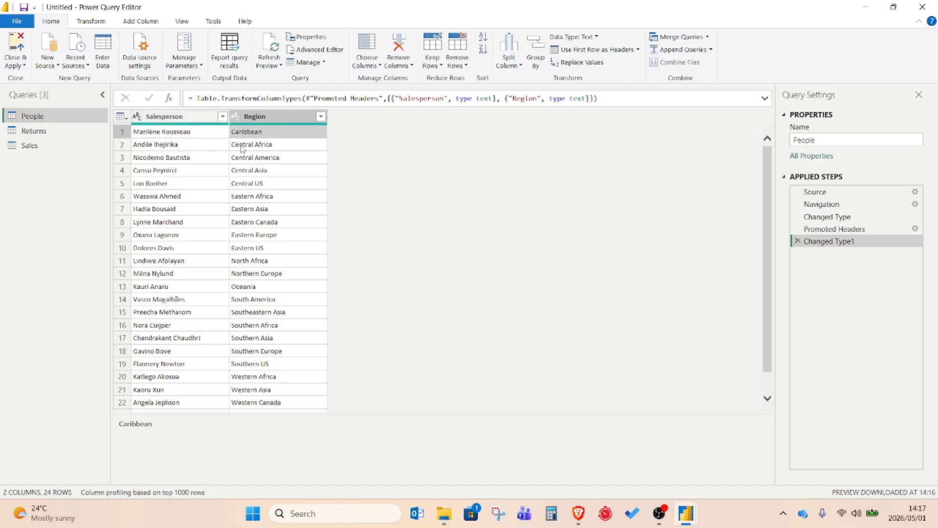
left_click(184, 137)
left_click(185, 185)
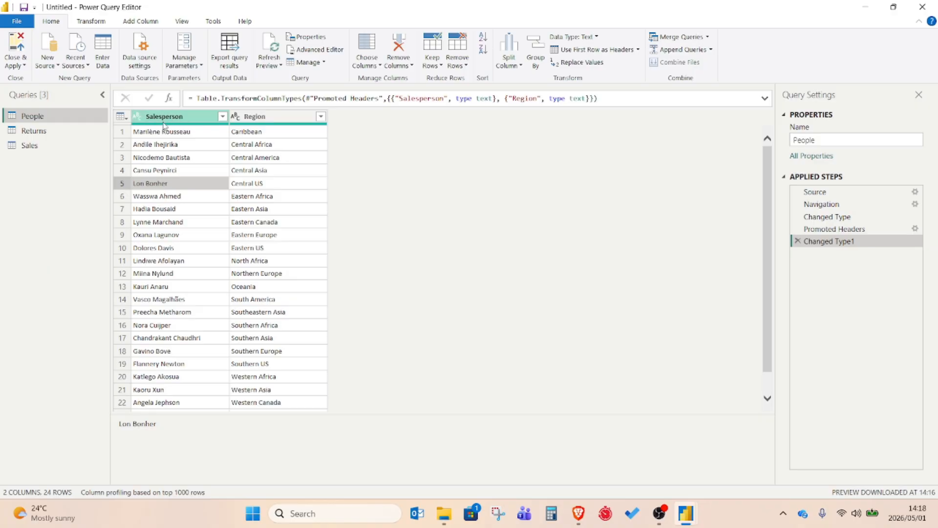
left_click(259, 117)
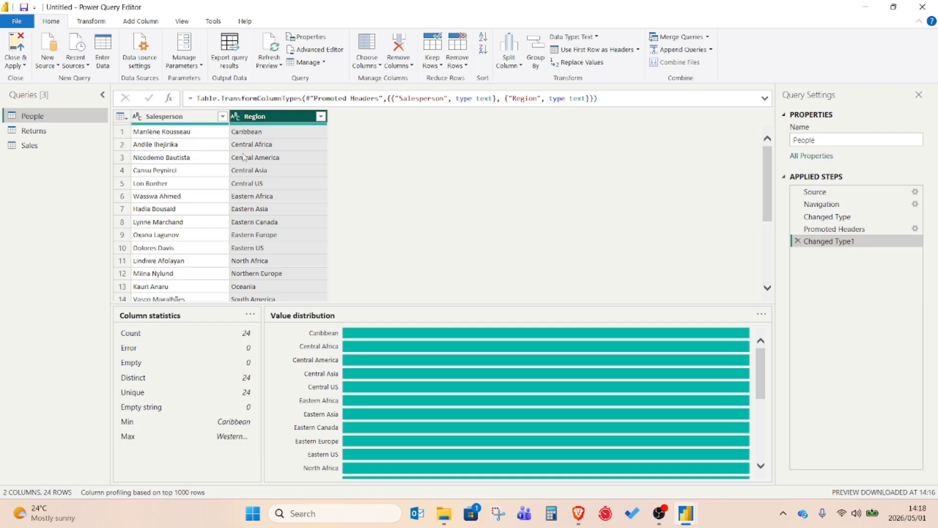
left_click(174, 133)
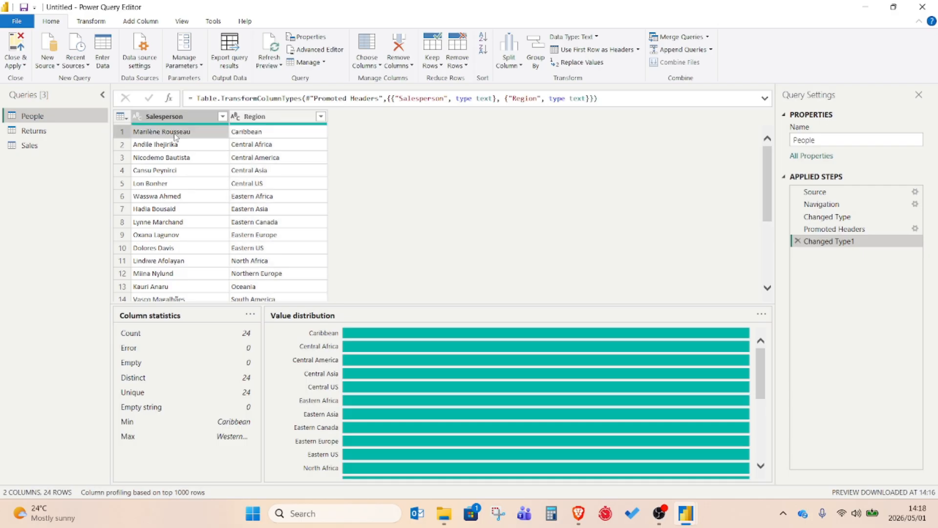
Step: Use the first row of the Returns query as headers, naming its columns Returned, Order ID and Region
left_click(47, 133)
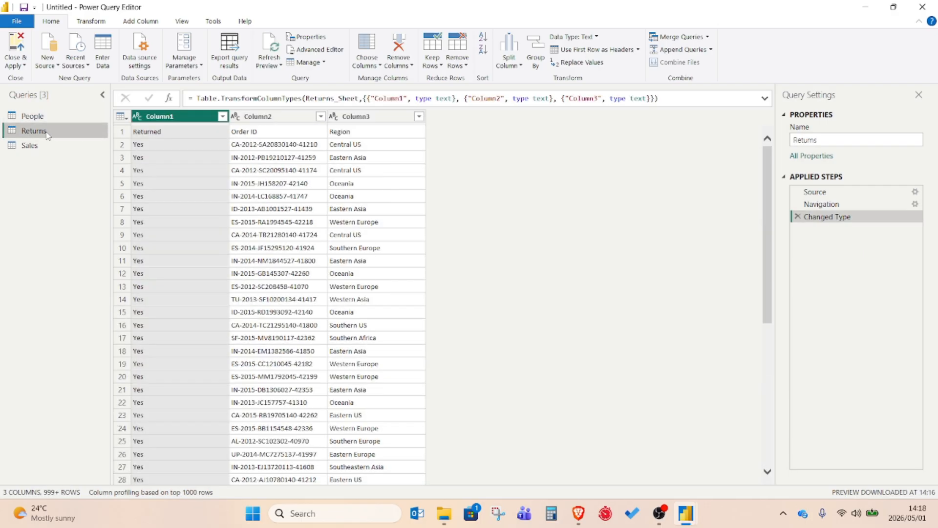
left_click(254, 134)
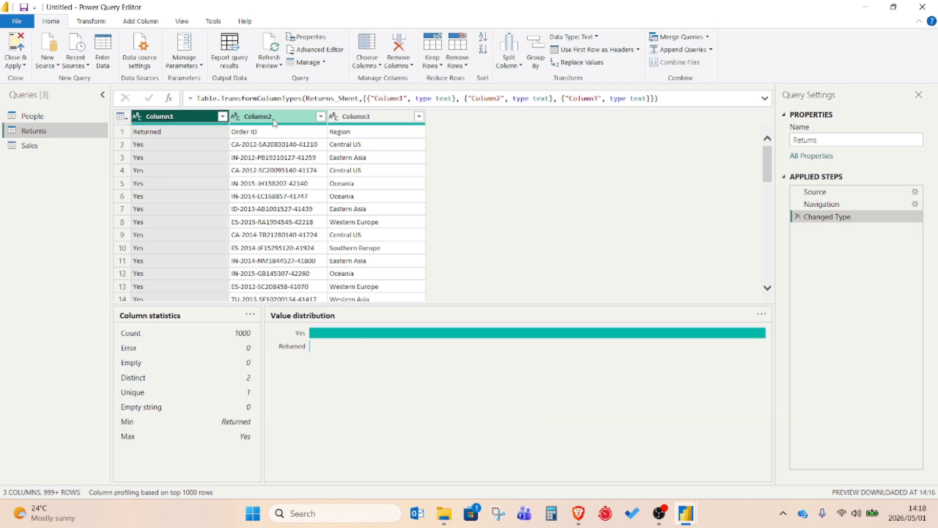
key("Right")
key("Right")
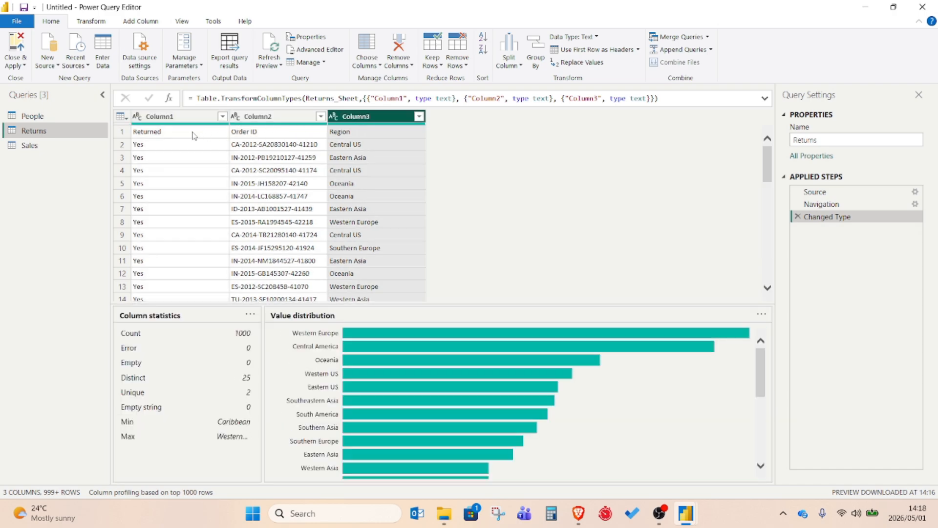
left_click(196, 134)
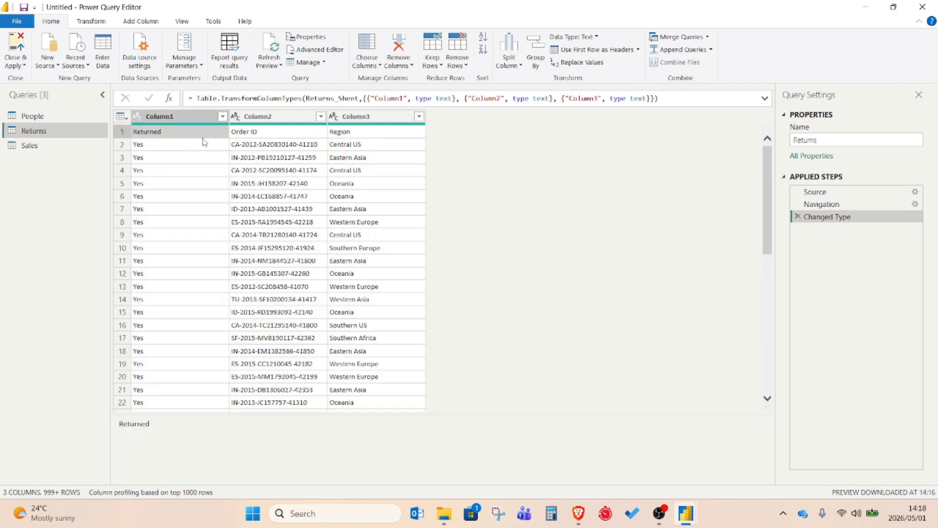
left_click(260, 136)
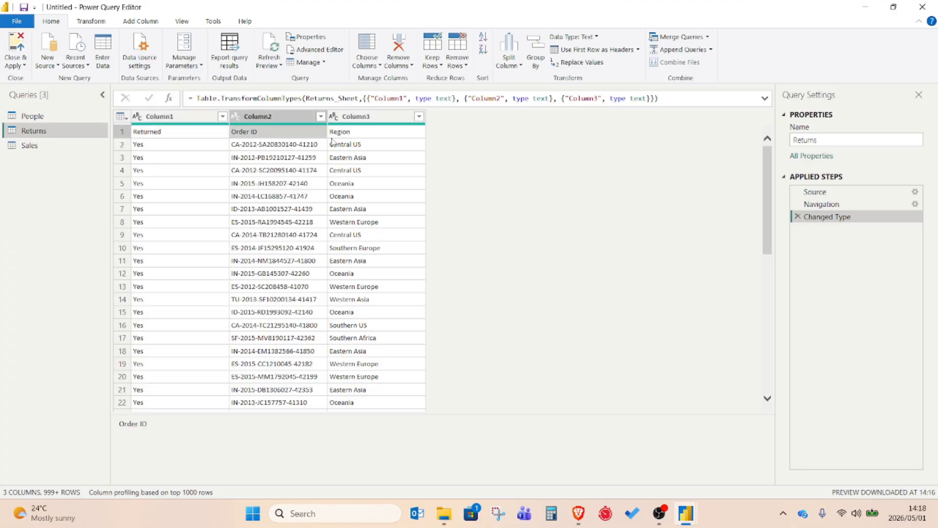
left_click(344, 134)
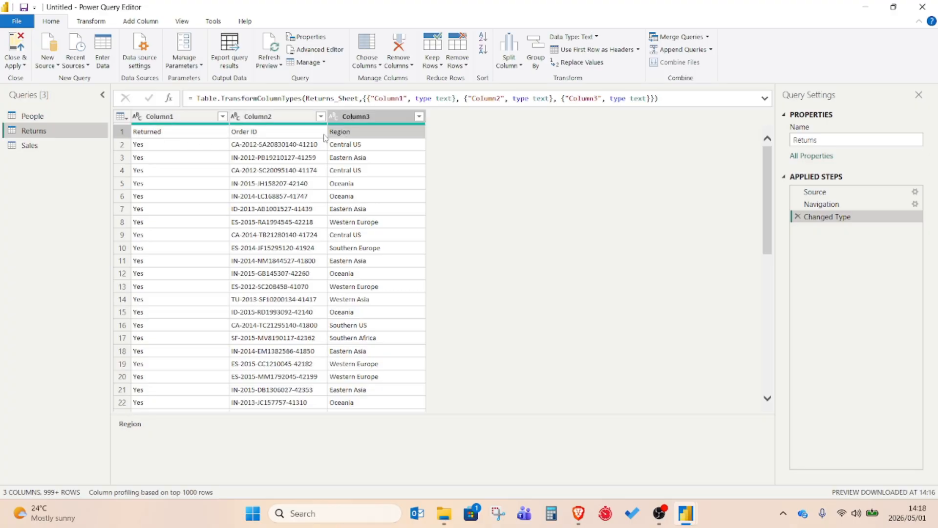
left_click(157, 136)
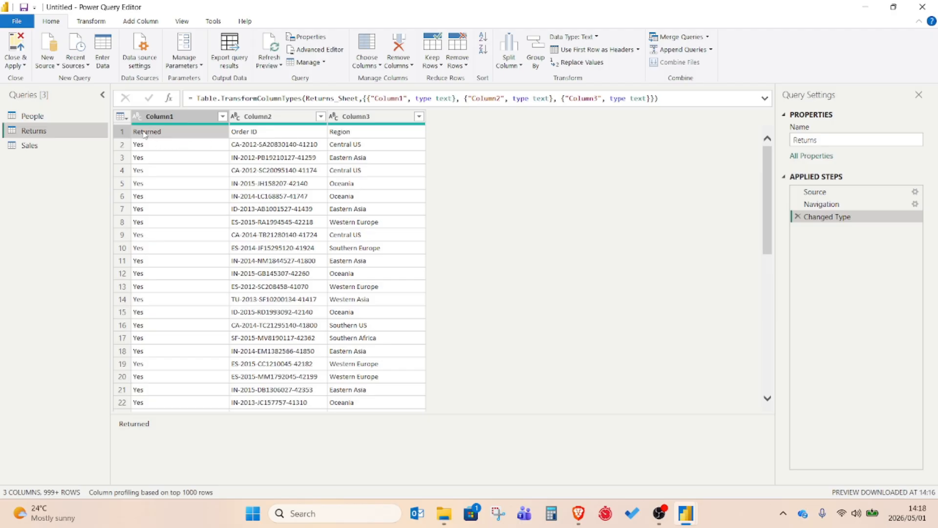
left_click(120, 117)
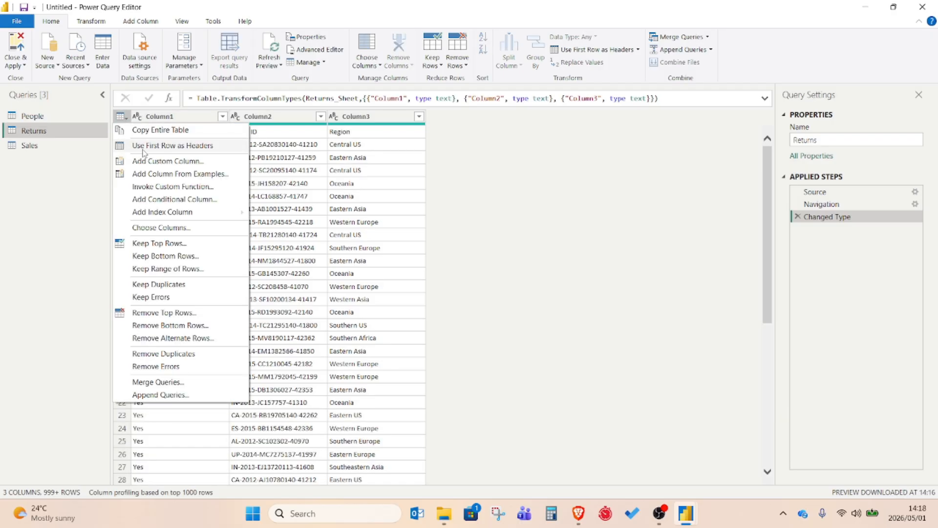
left_click(168, 147)
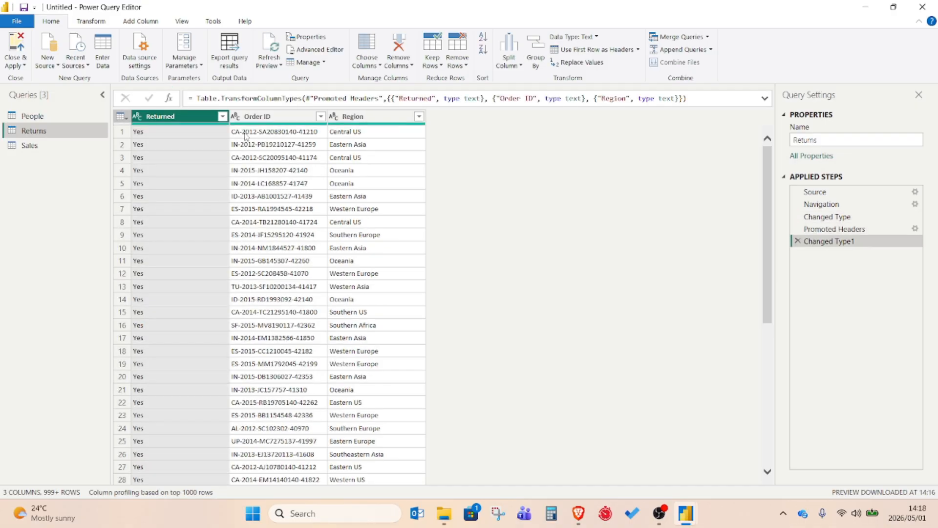
left_click(271, 132)
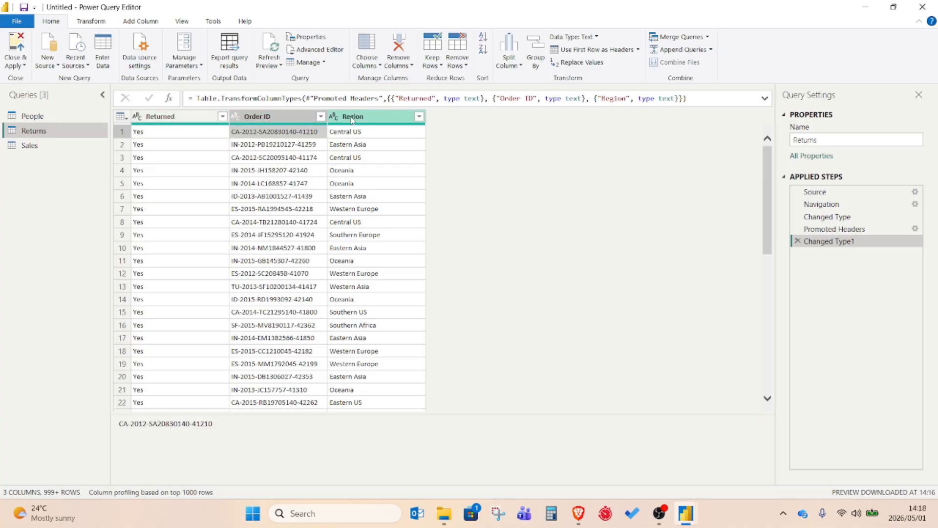
Step: Change the Sales query's Row ID column to the Text data type, replacing the current conversion, and check the Order ID column
left_click(40, 146)
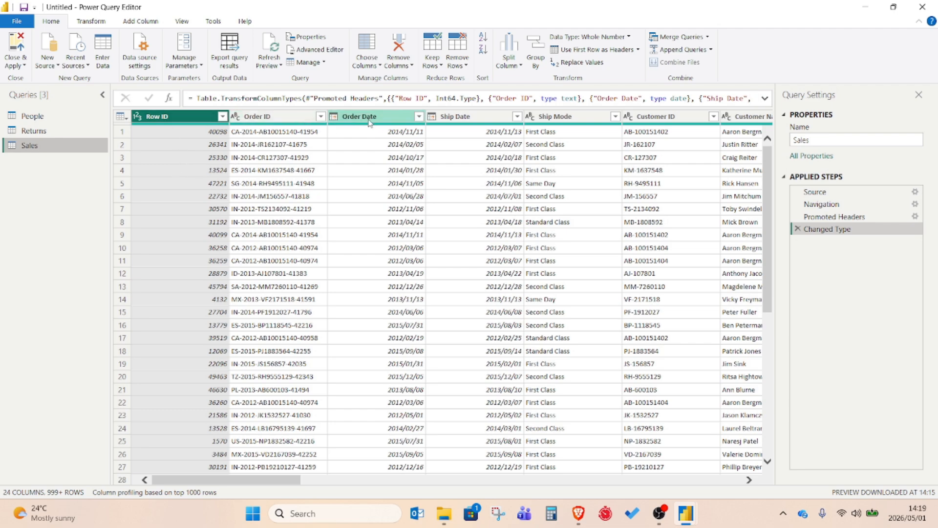
left_click(346, 117)
left_click(274, 116)
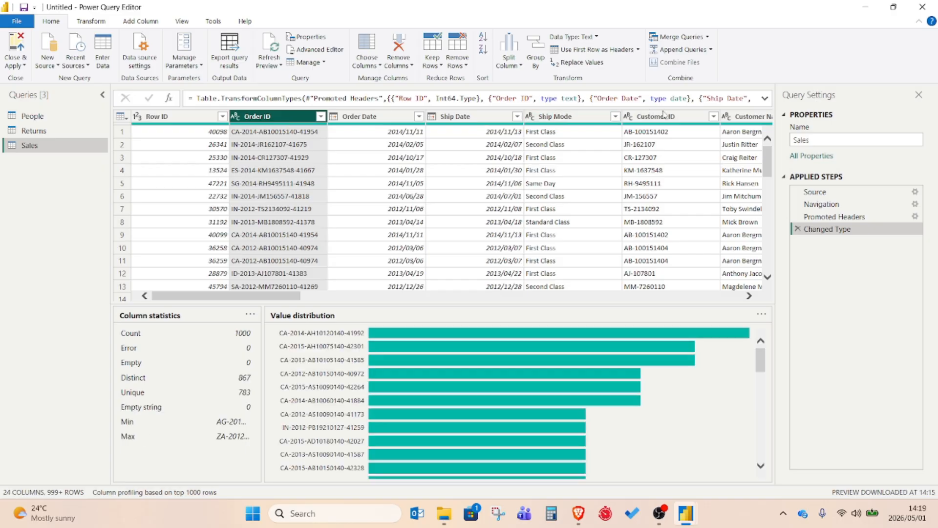
left_click(168, 118)
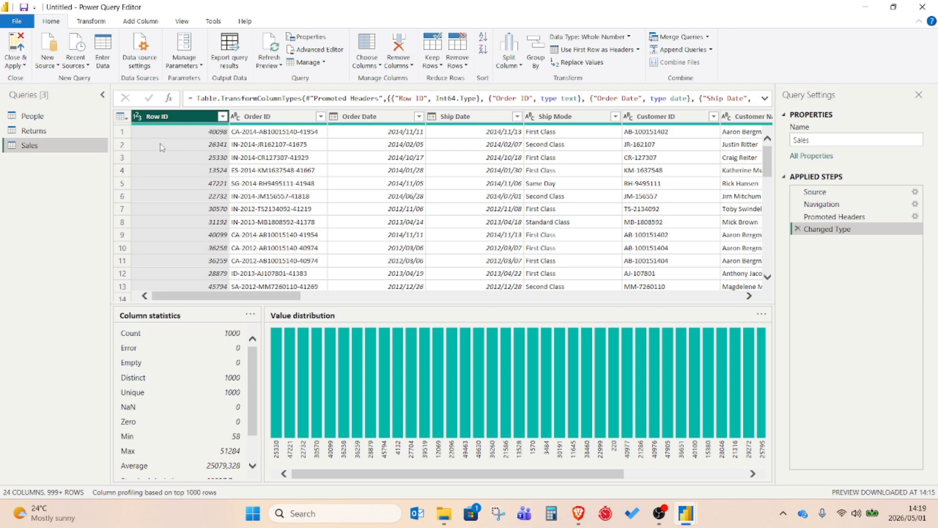
right_click(174, 117)
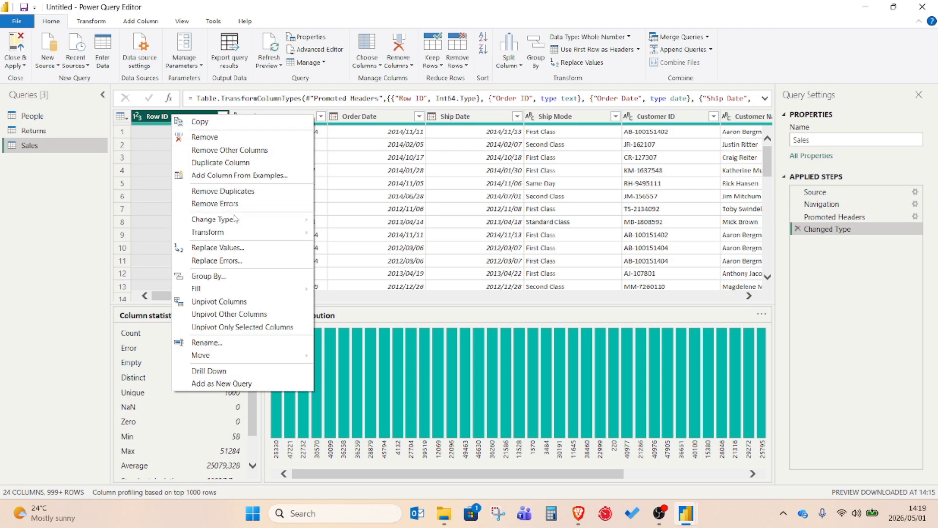
mouse_move(261, 221)
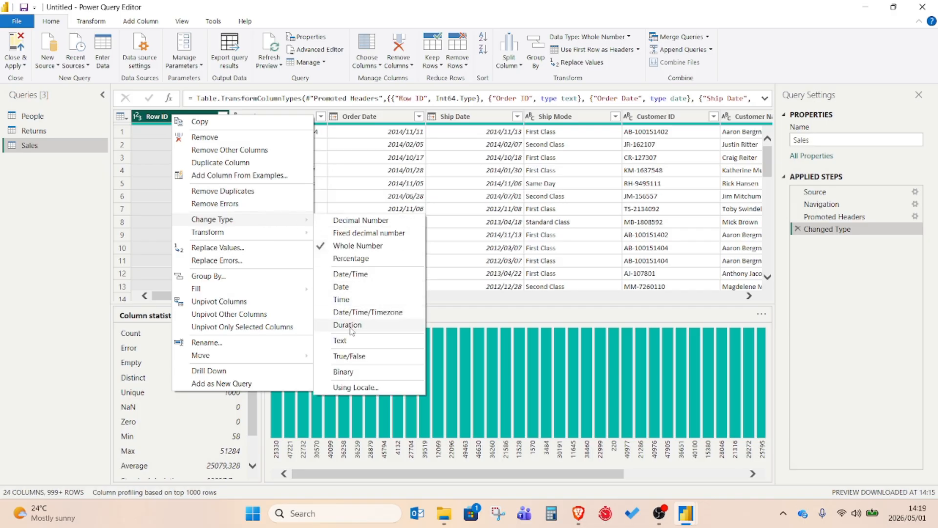
left_click(351, 342)
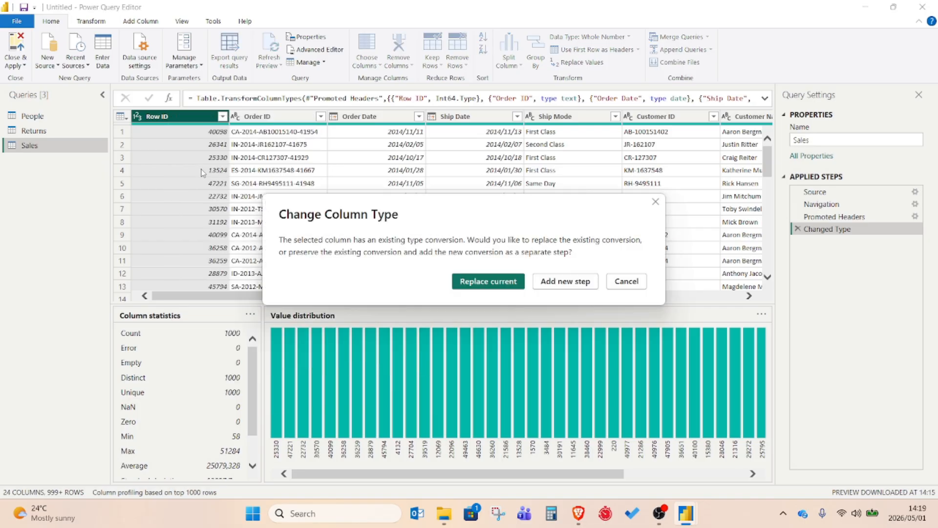
left_click(486, 282)
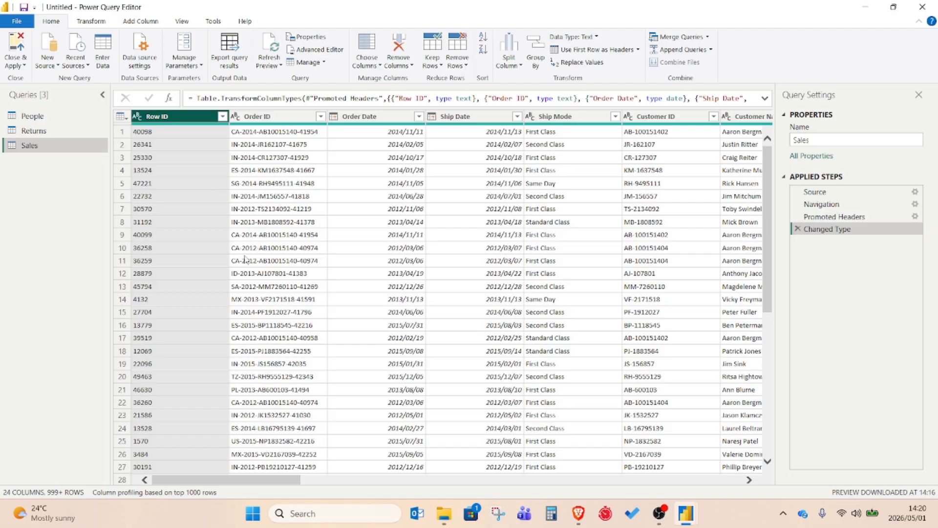
left_click(260, 117)
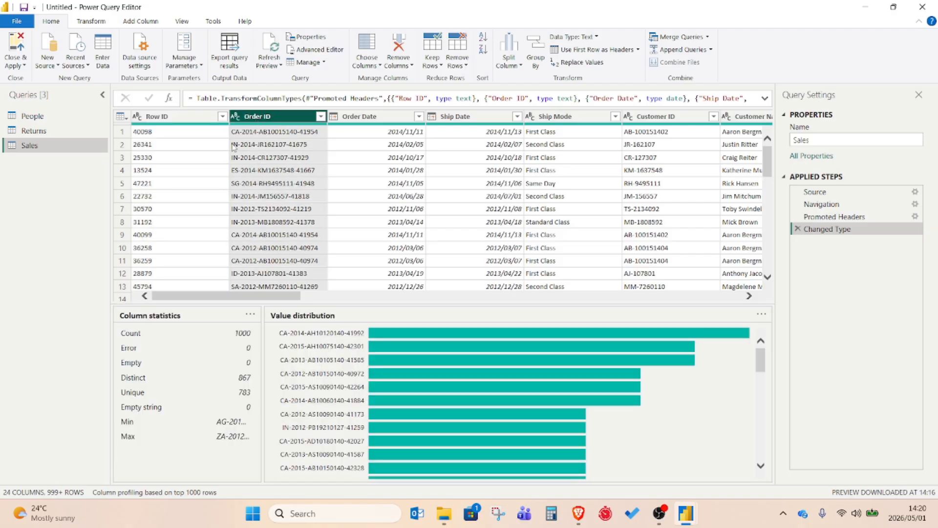
Step: Check sample values in the Sales query's Row ID, Order ID and Ship Date columns, and close and apply the queries to the report
left_click(183, 119)
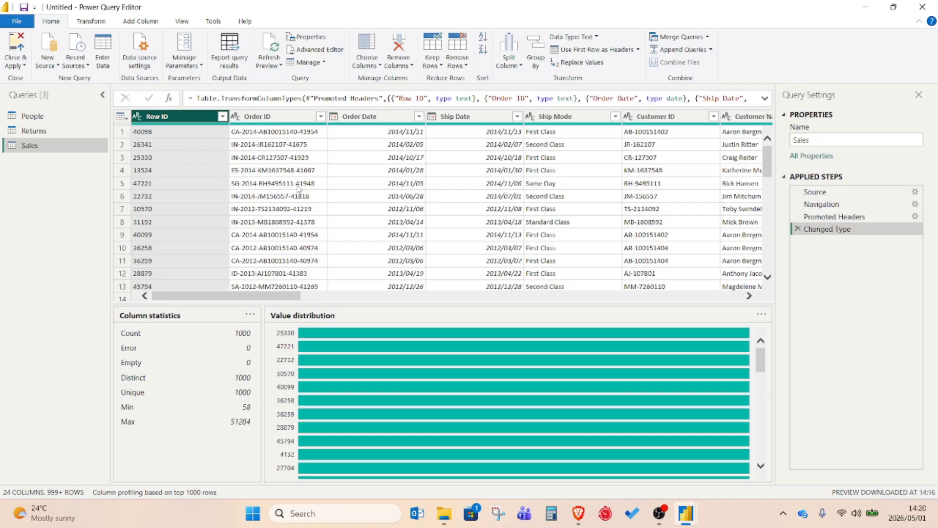
left_click(267, 168)
left_click(514, 182)
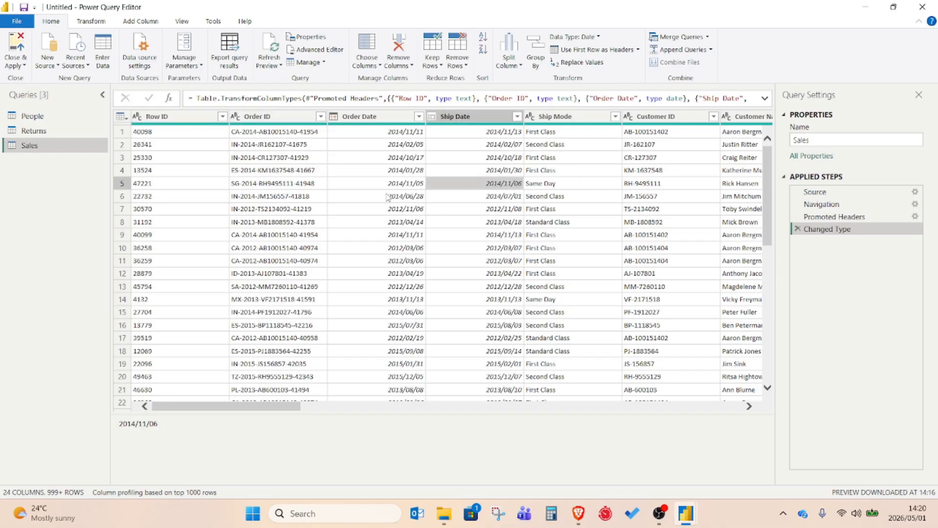
left_click(166, 145)
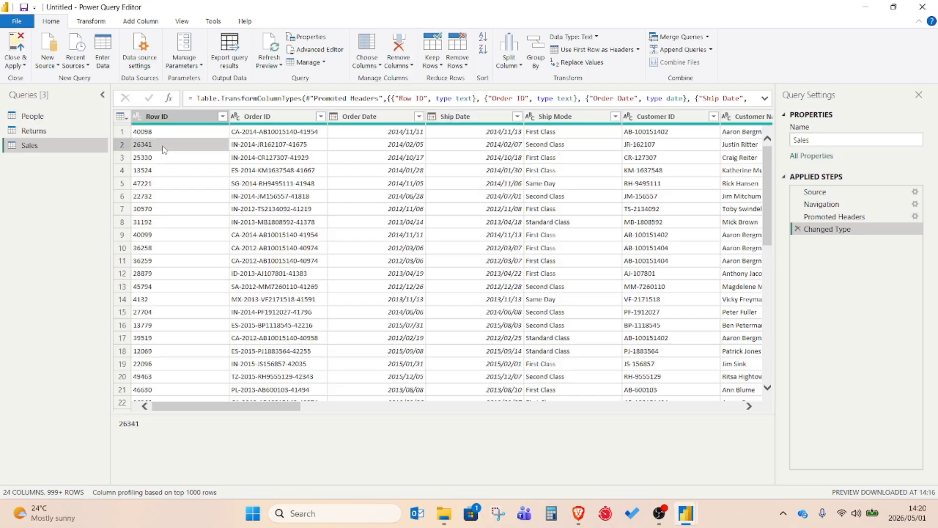
left_click(13, 47)
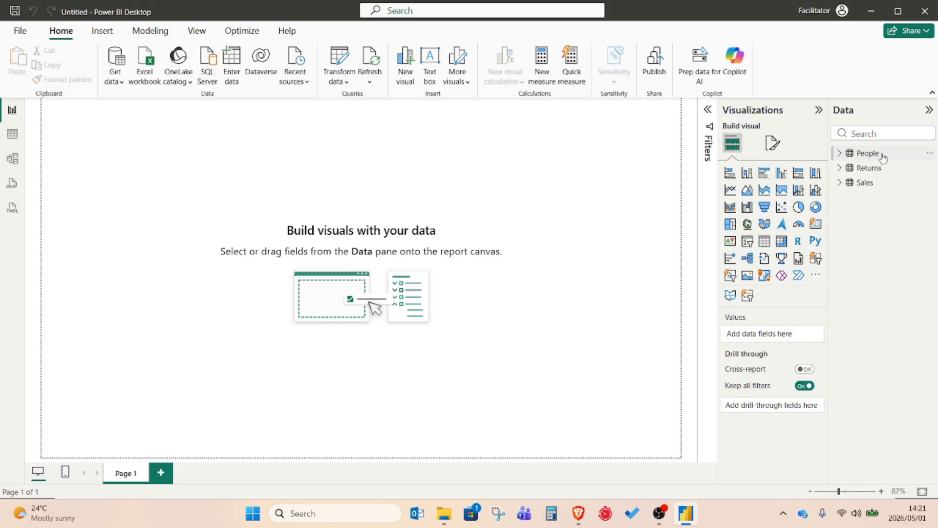
Step: Expand the loaded People, Returns and Sales tables and look through the fields each one contains
left_click(840, 155)
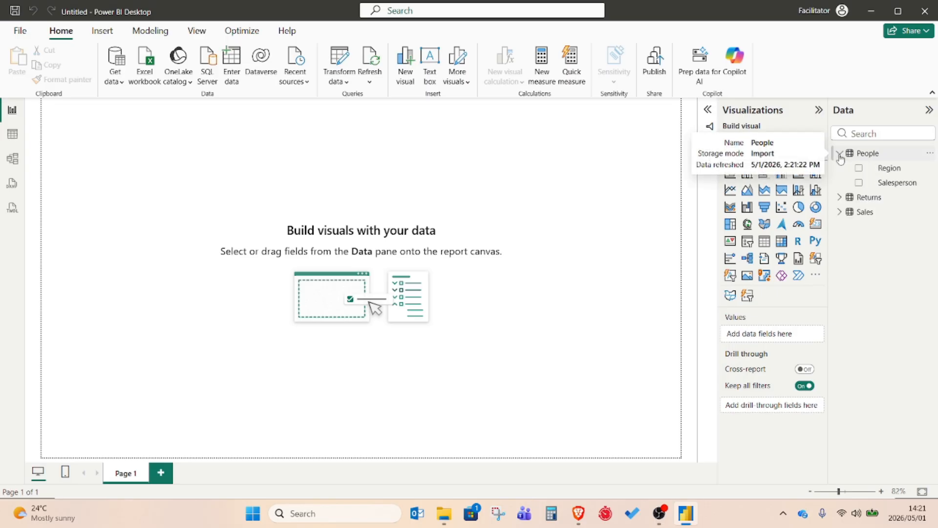
left_click(839, 198)
left_click(841, 256)
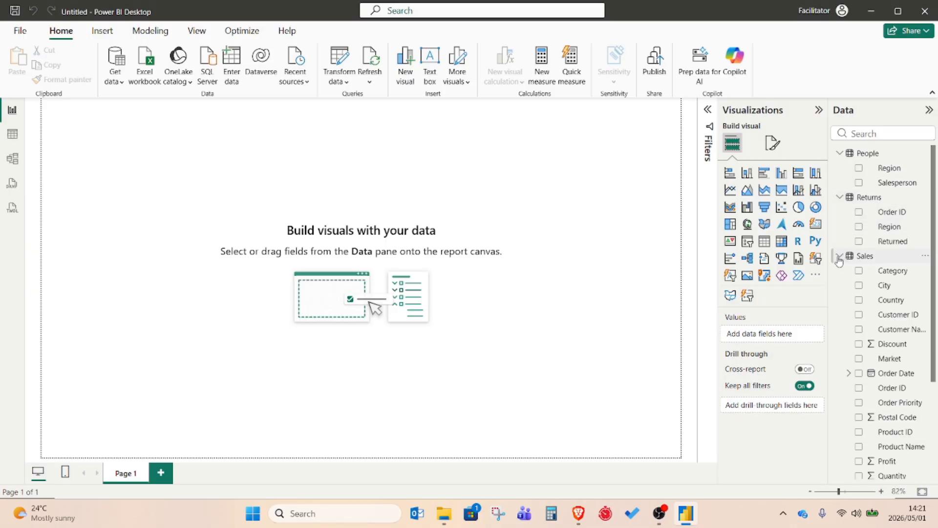
scroll(909, 296, "down", 3)
scroll(896, 309, "up", 3)
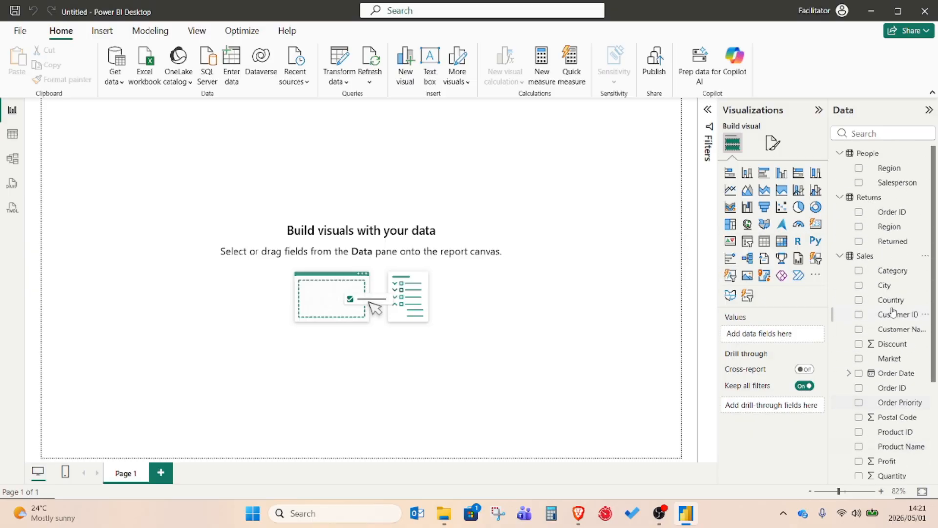